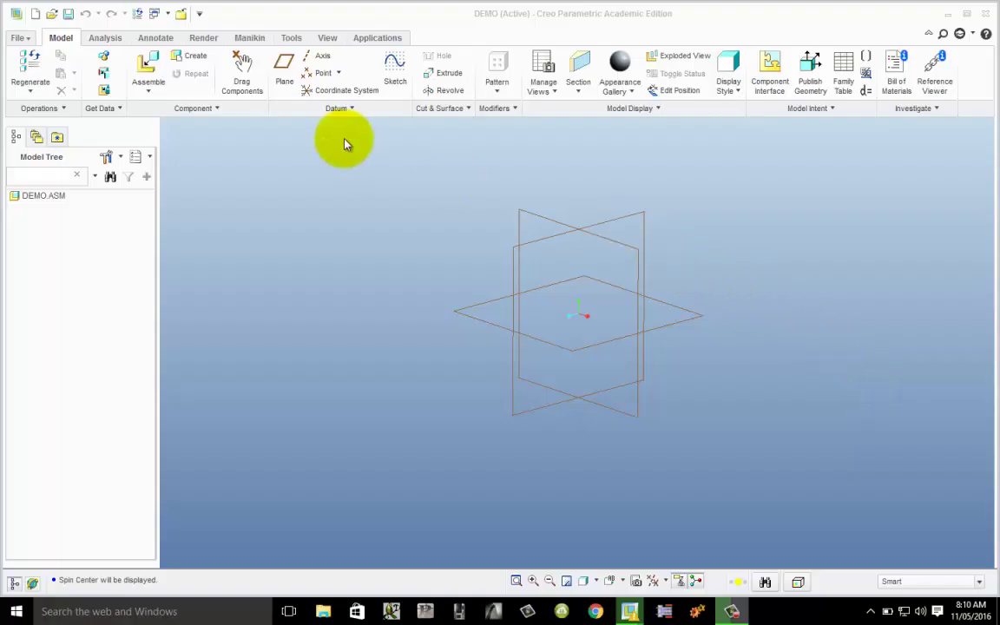
- Bring the part towbar.prt into the empty assembly as its first component
{"action": "left_click", "coordinate": [145, 67]}
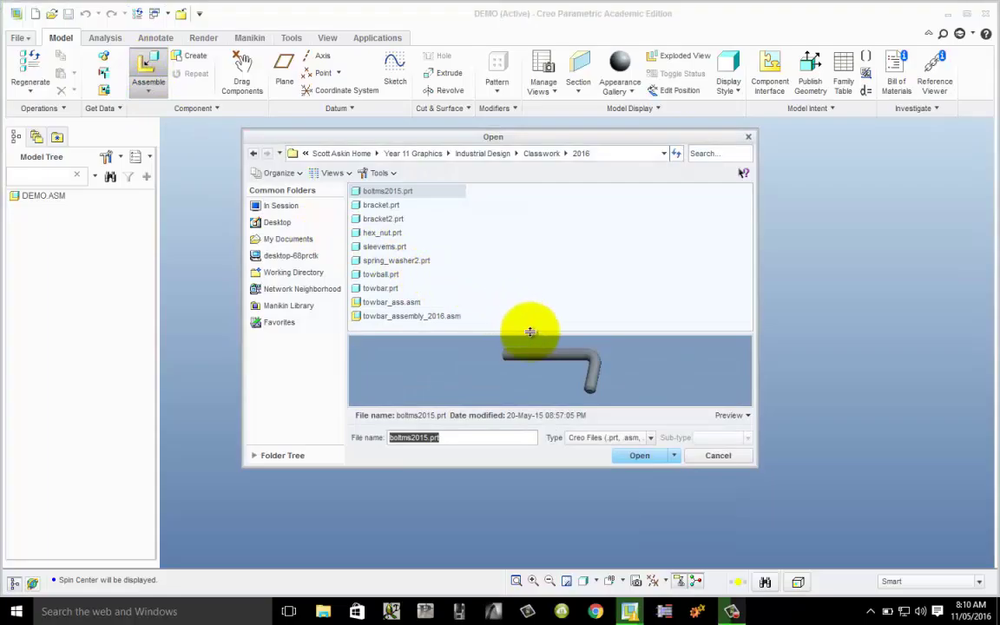
{"action": "left_click", "coordinate": [382, 290]}
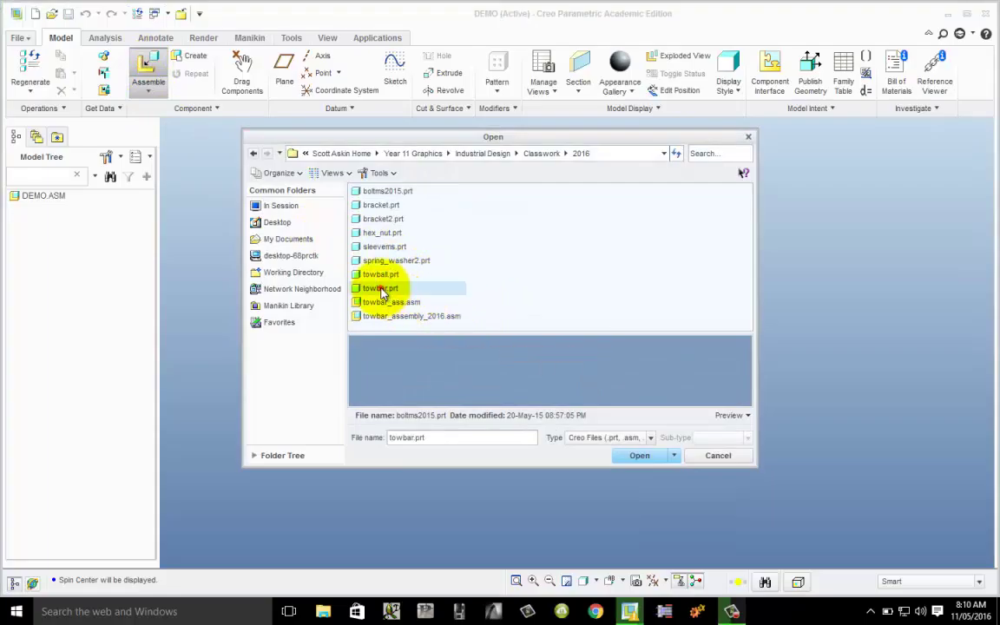
{"action": "left_click", "coordinate": [642, 456]}
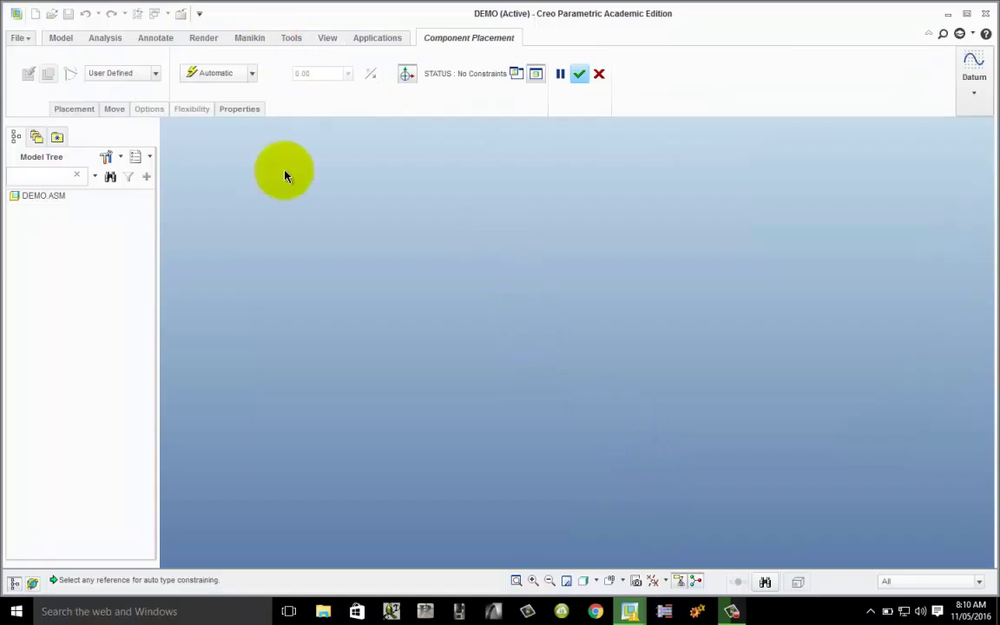
- Examine the unconstrained towbar against the assembly datum planes from several angles, finishing in the ISOMETRIC view
{"action": "left_click", "coordinate": [514, 577]}
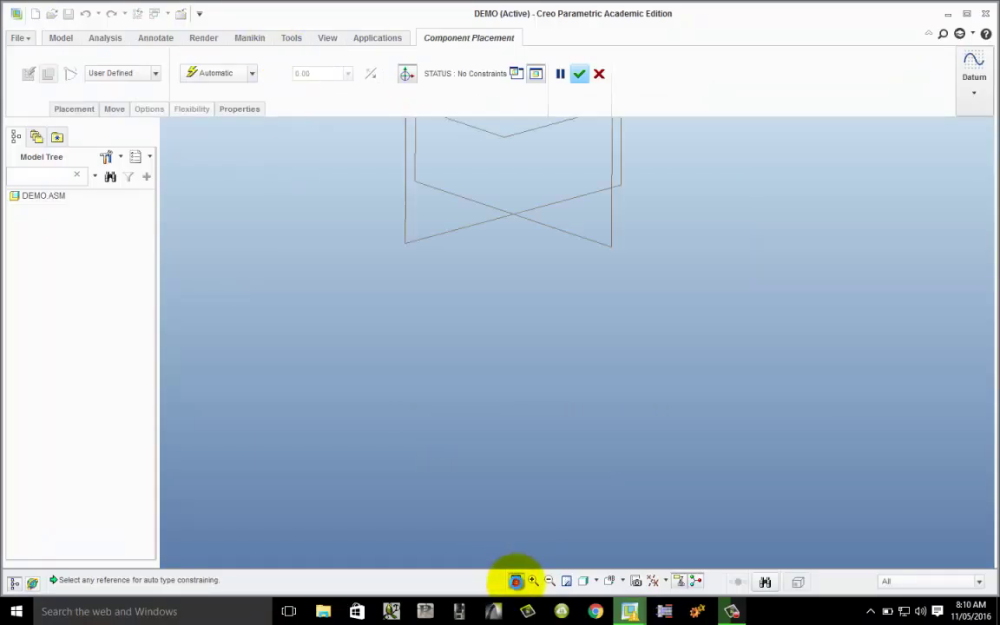
{"action": "scroll", "coordinate": [546, 335], "scroll_direction": "up", "scroll_amount": 2}
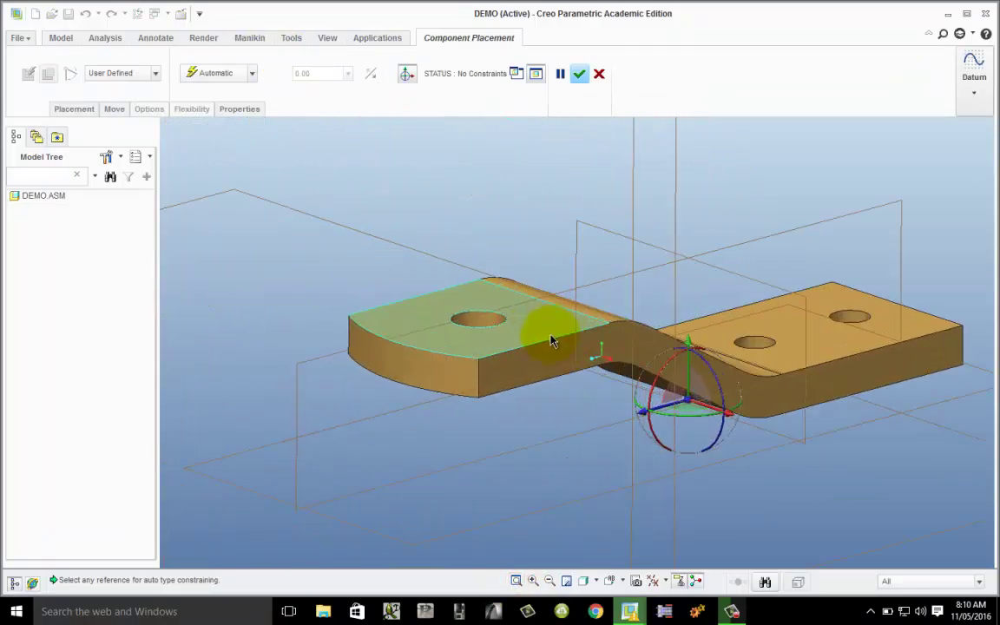
{"action": "scroll", "coordinate": [555, 373], "scroll_direction": "down", "scroll_amount": 6}
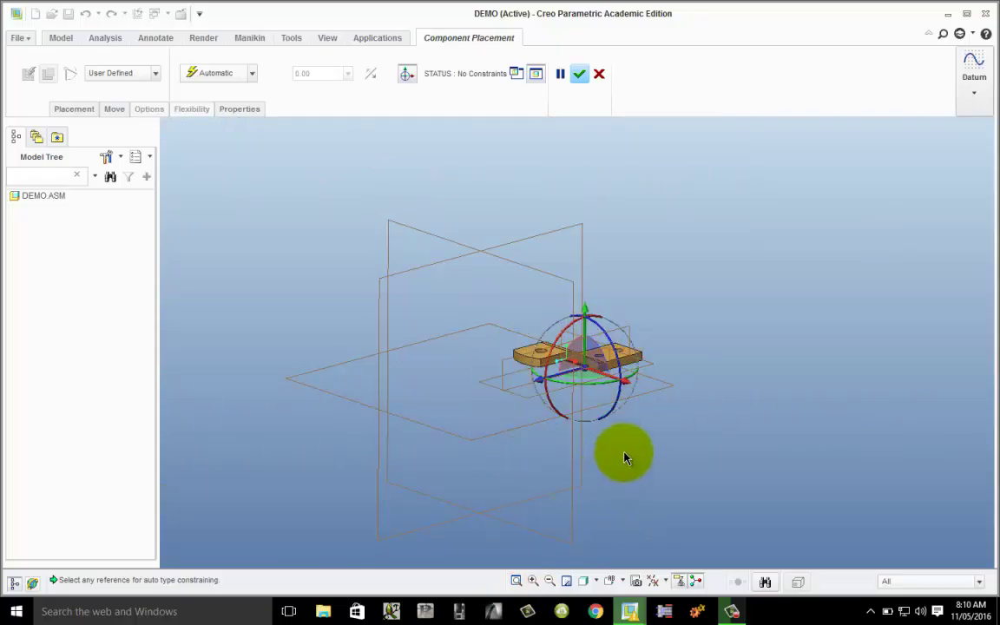
{"action": "middle_click_drag", "start_coordinate": [624, 458], "coordinate": [642, 500]}
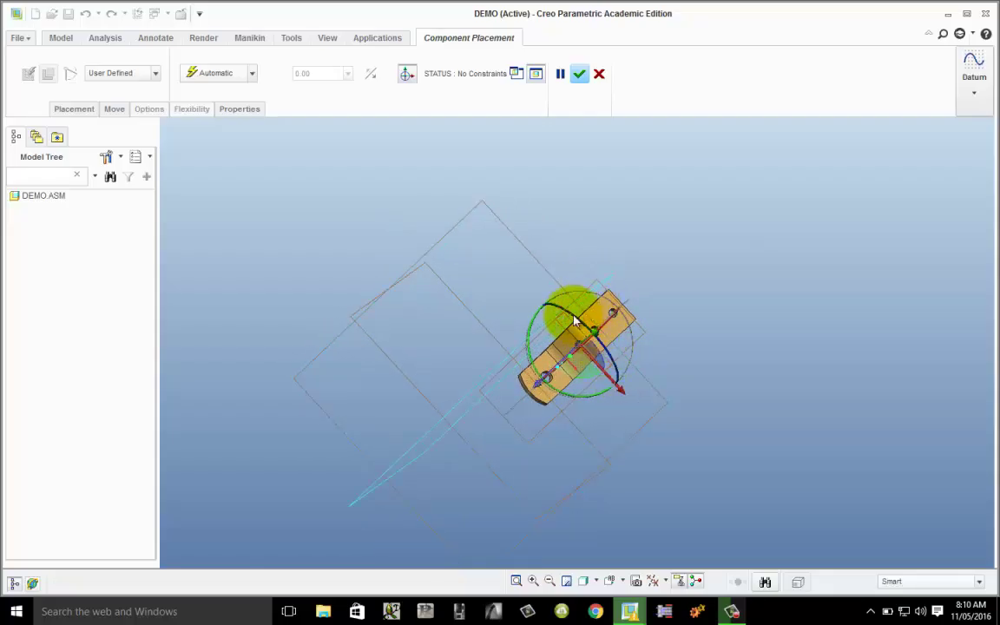
{"action": "left_click_drag", "start_coordinate": [574, 321], "coordinate": [468, 267]}
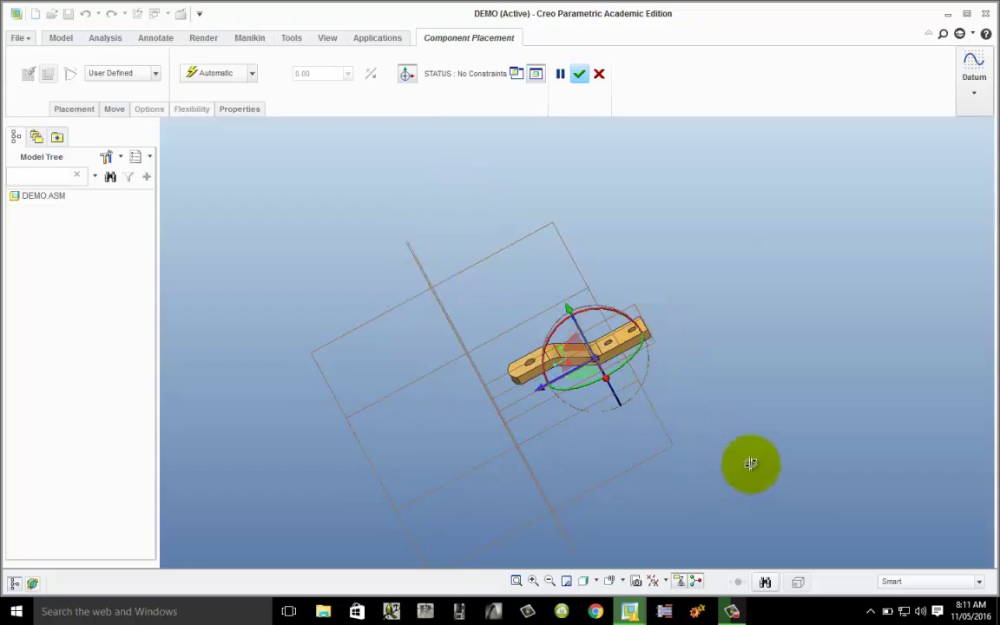
{"action": "middle_click_drag", "start_coordinate": [749, 462], "coordinate": [720, 477]}
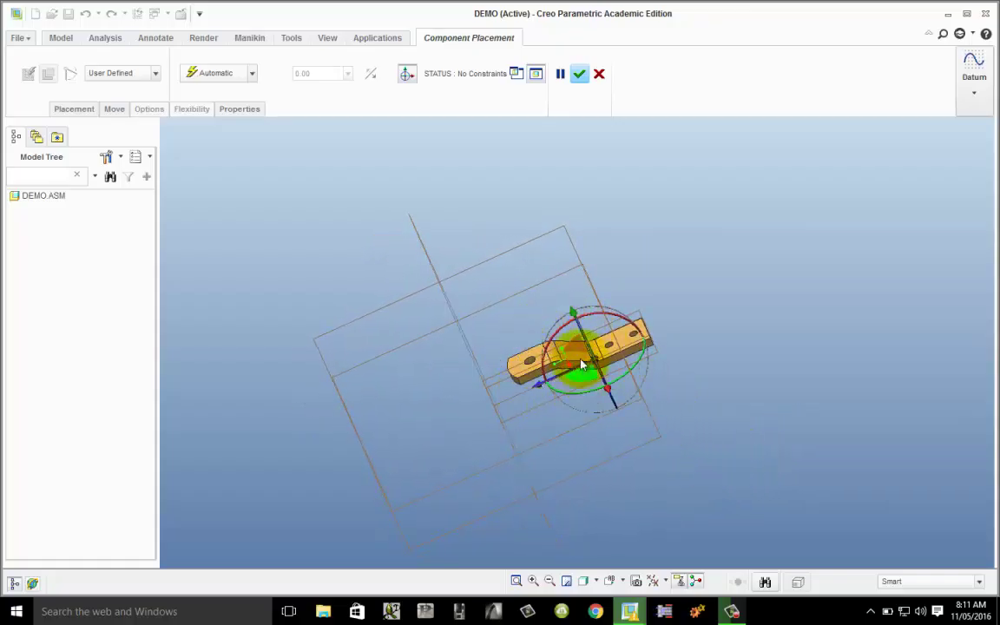
{"action": "middle_click_drag", "start_coordinate": [574, 313], "coordinate": [626, 529]}
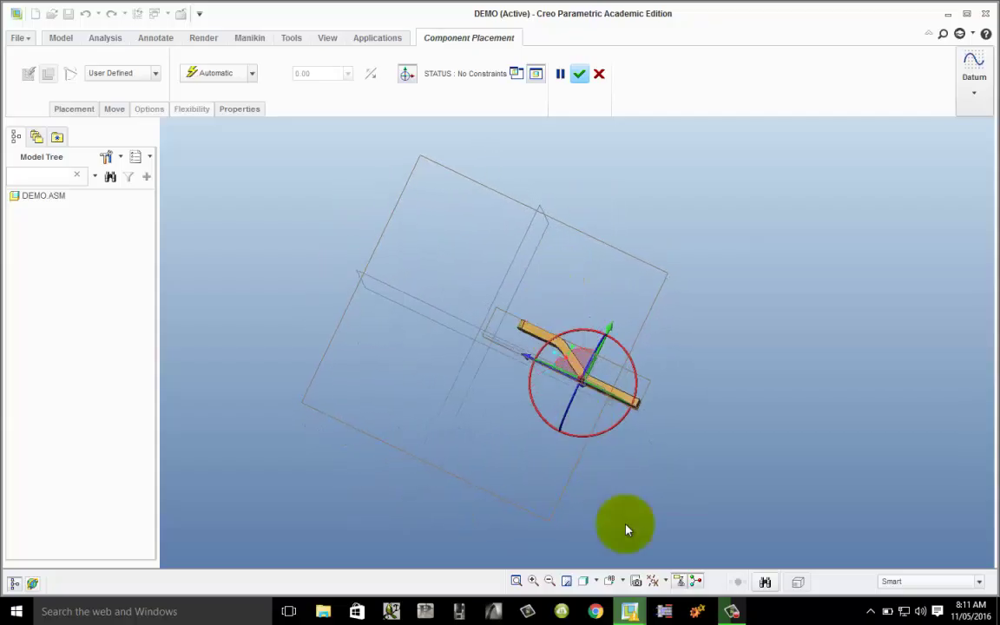
{"action": "left_click", "coordinate": [614, 579]}
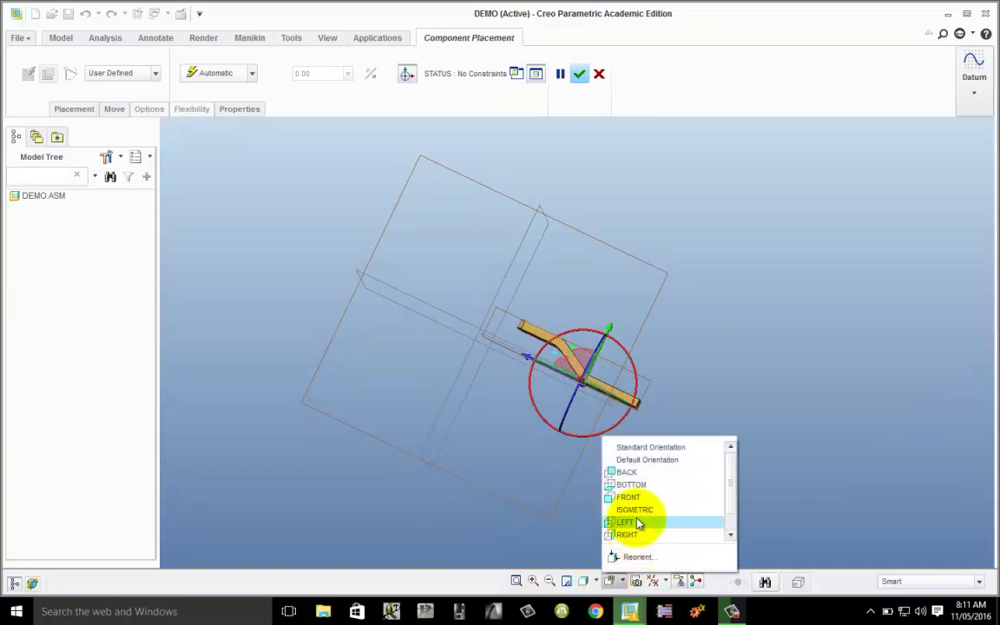
{"action": "left_click", "coordinate": [639, 509]}
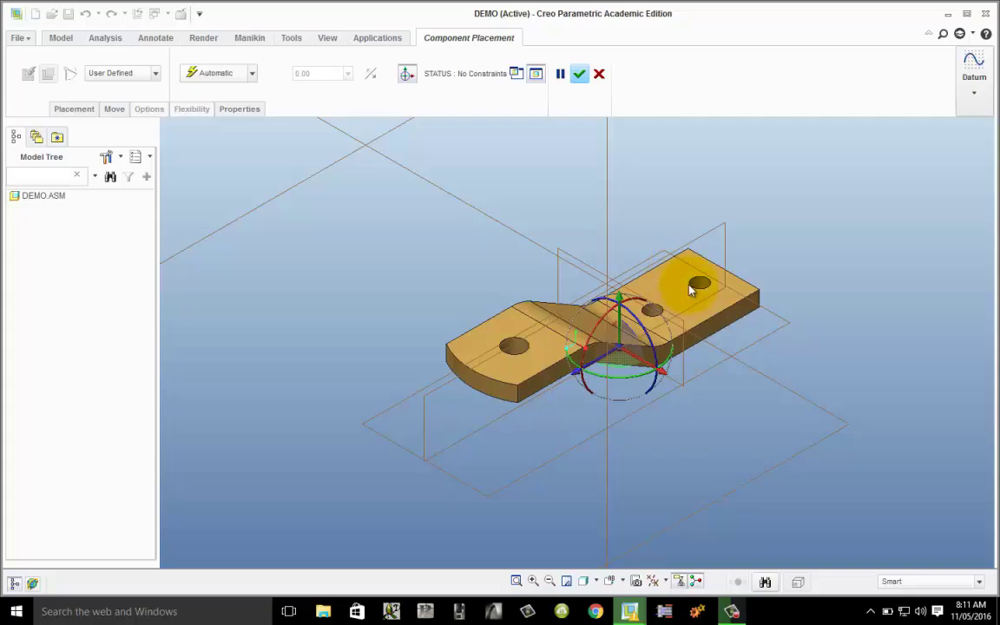
- Rotate the towbar slightly about its vertical axis and lock it in that position with a Fix constraint
{"action": "left_click_drag", "start_coordinate": [612, 385], "coordinate": [642, 385]}
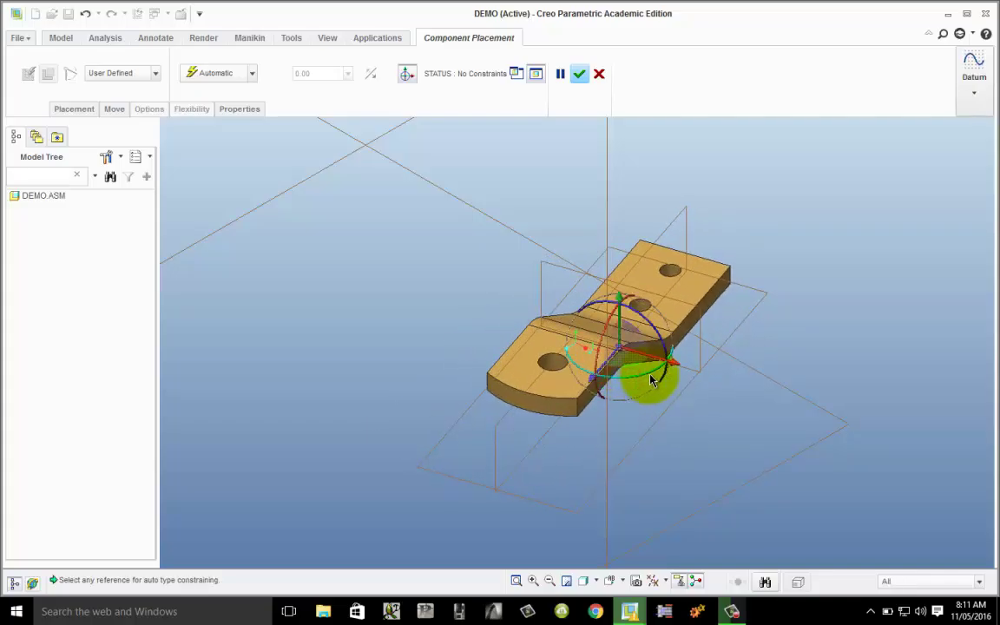
{"action": "left_click", "coordinate": [253, 74]}
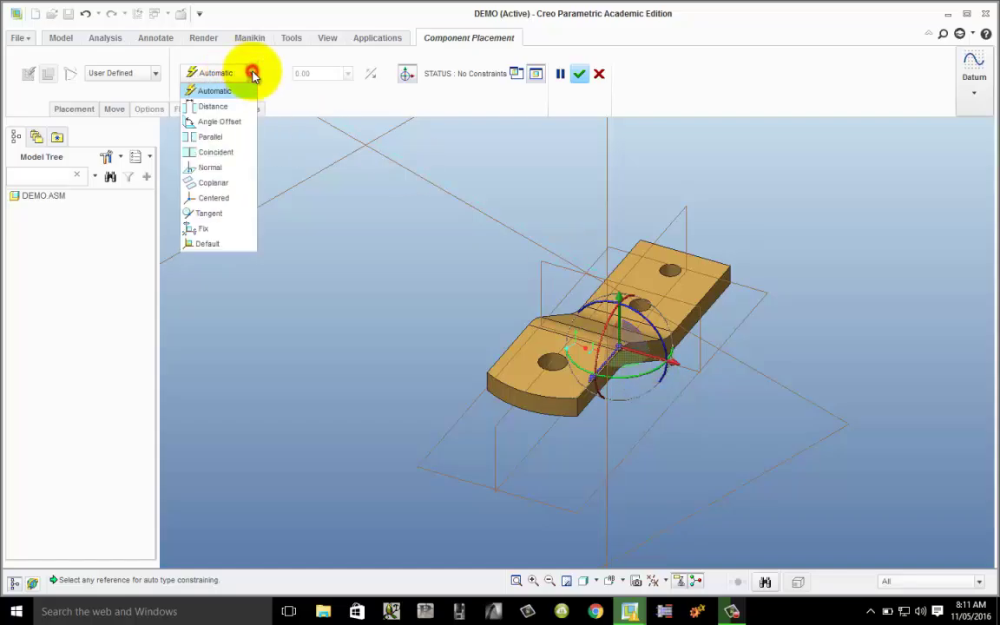
{"action": "left_click", "coordinate": [207, 229]}
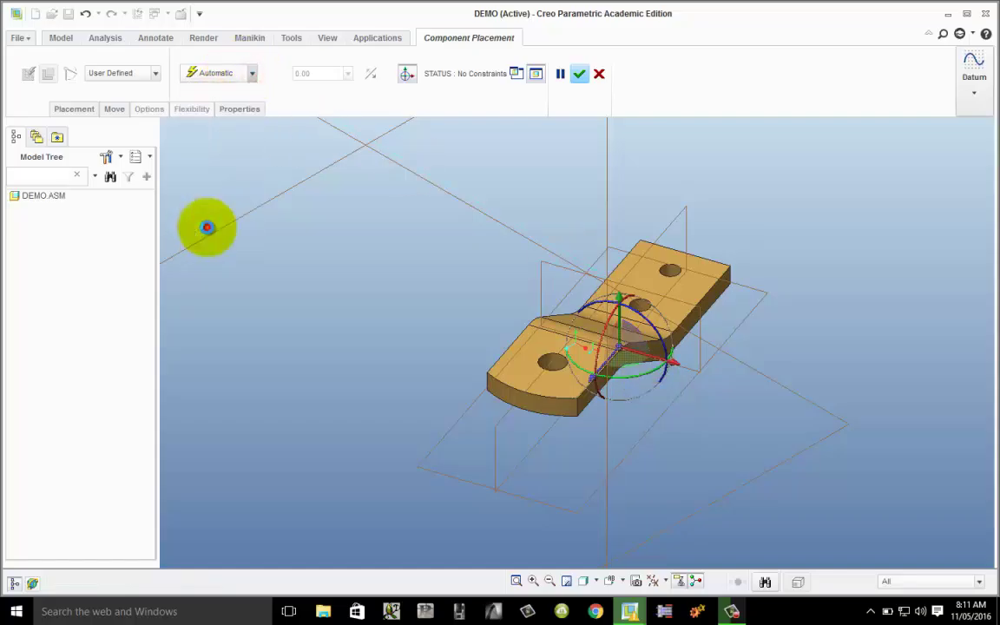
{"action": "left_click", "coordinate": [585, 73]}
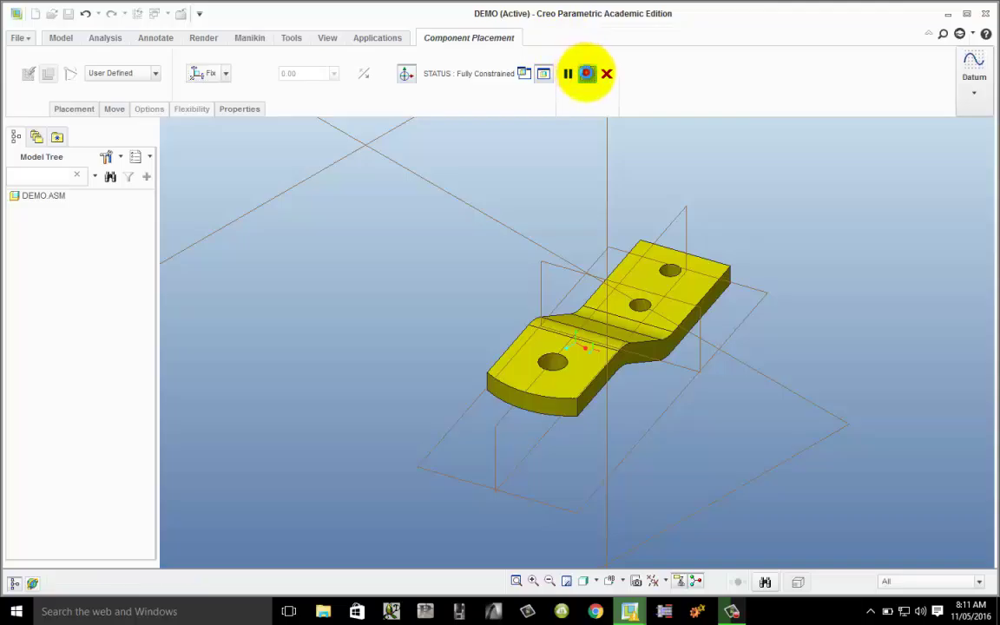
- Start a new drawing file named demo
{"action": "left_click", "coordinate": [24, 38]}
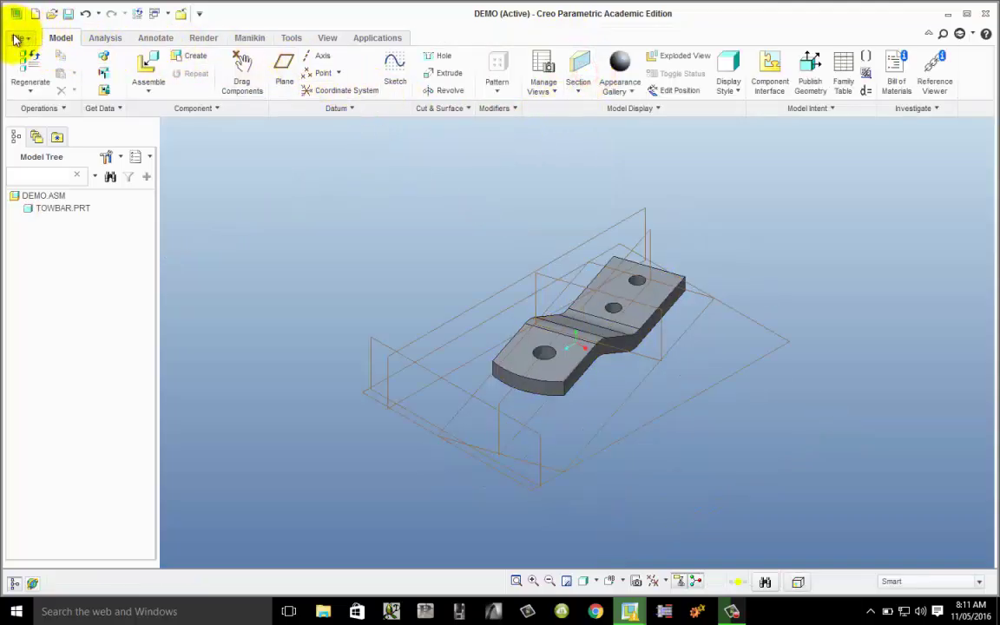
{"action": "left_click", "coordinate": [58, 69]}
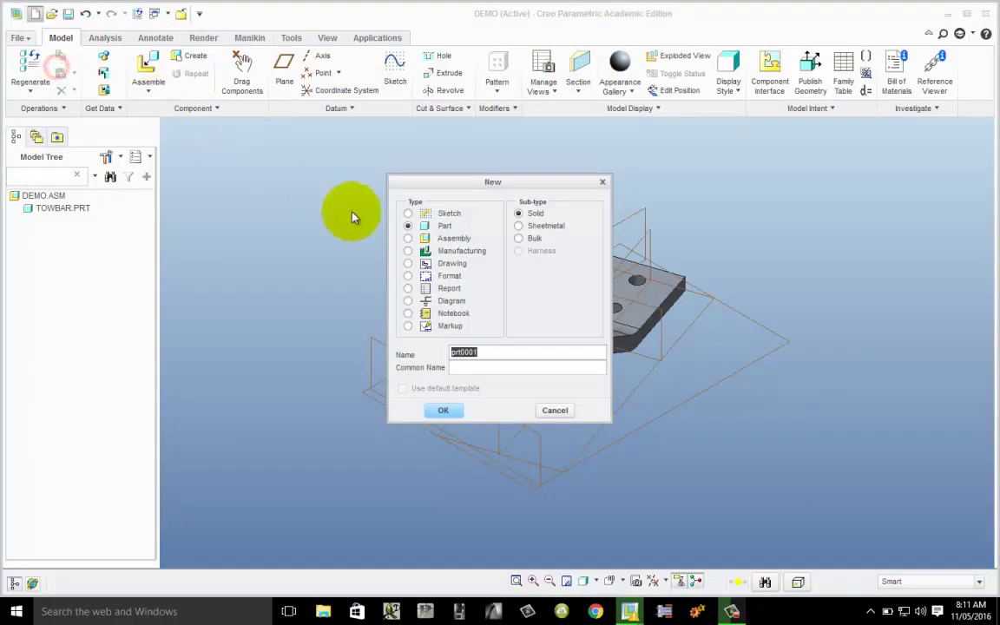
{"action": "left_click", "coordinate": [436, 265]}
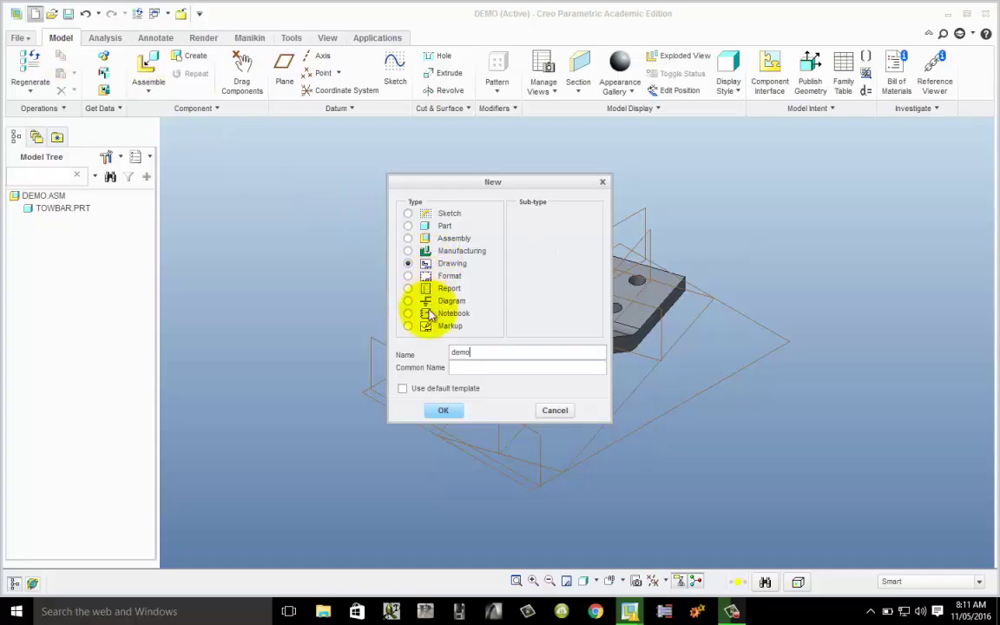
{"action": "left_click", "coordinate": [445, 411]}
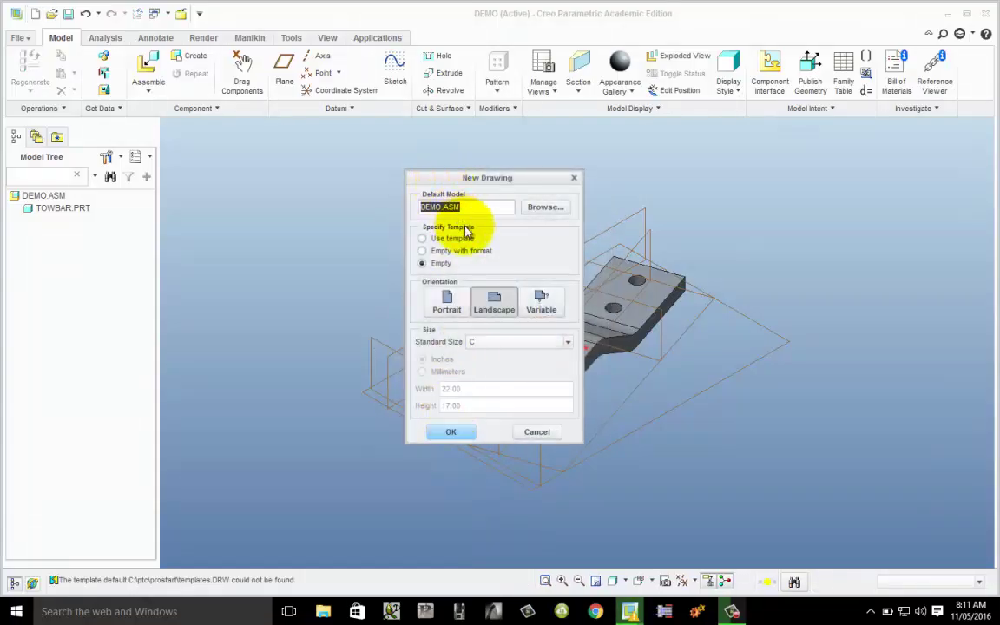
- Create the drawing of DEMO.ASM as Empty with format using kcc-a3-2011-assembly.frm, accepting the title block prompts unchanged
{"action": "left_click", "coordinate": [475, 250]}
{"action": "left_click", "coordinate": [542, 294]}
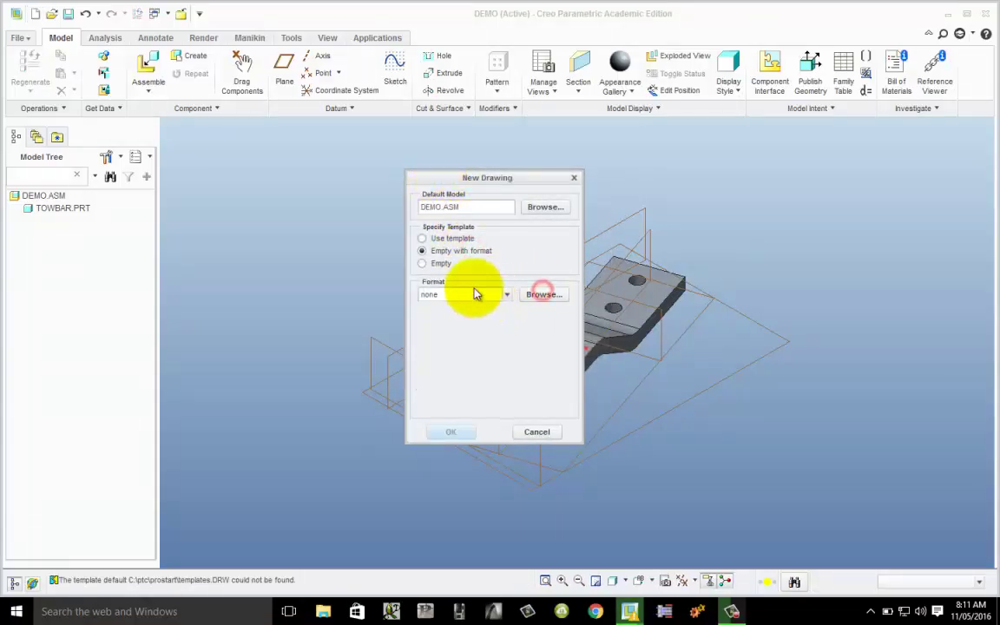
{"action": "left_click", "coordinate": [541, 292]}
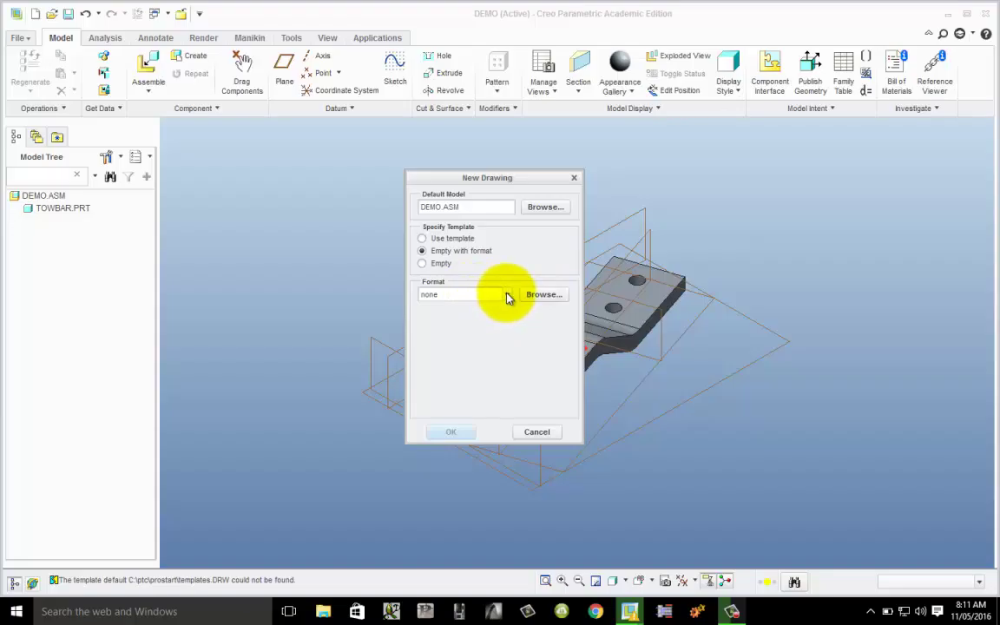
{"action": "left_click", "coordinate": [528, 293]}
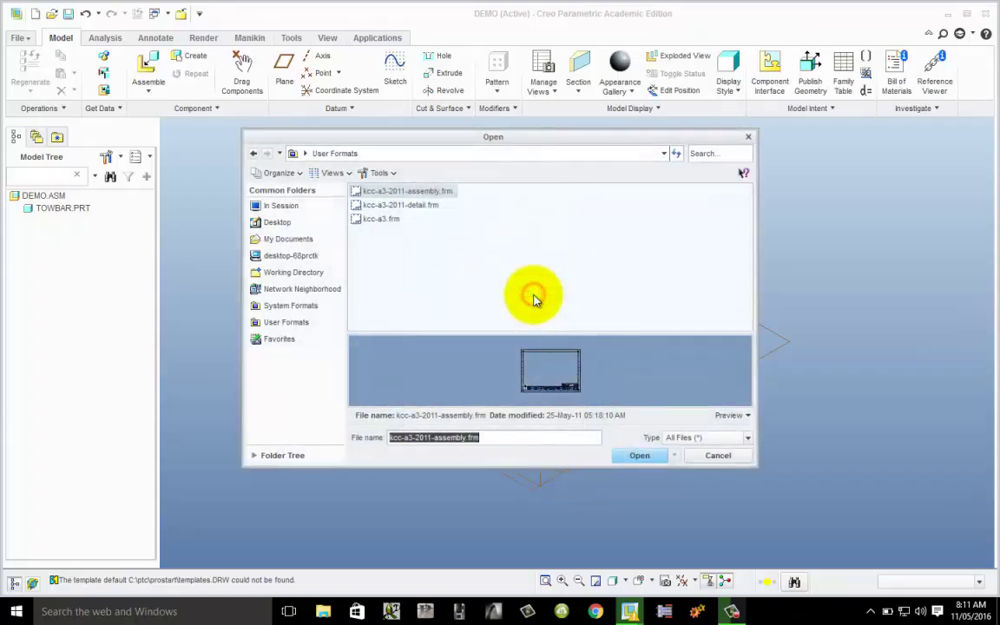
{"action": "double_click", "coordinate": [423, 194]}
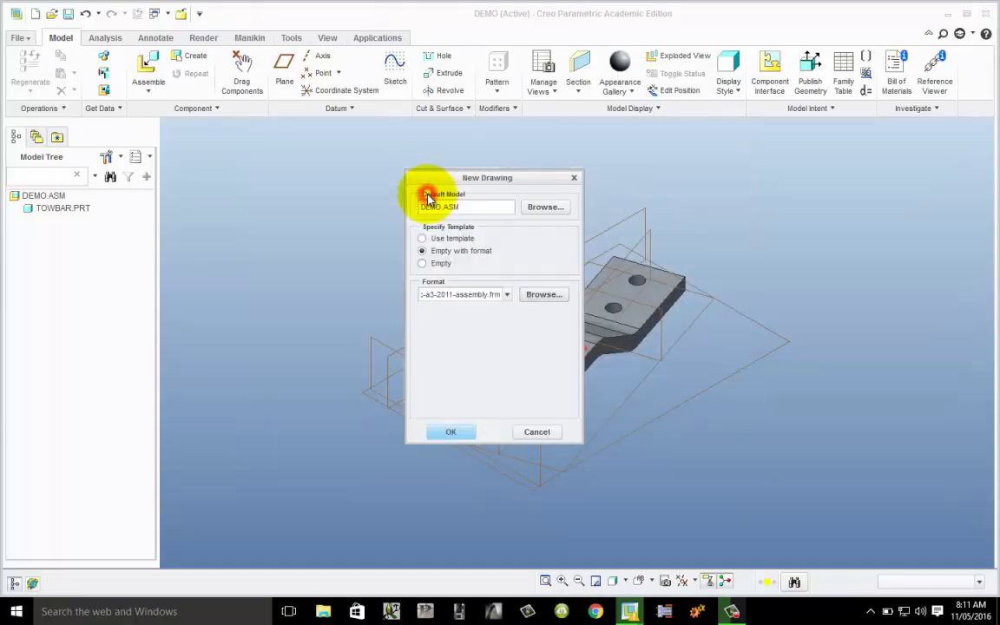
{"action": "left_click", "coordinate": [449, 434]}
{"action": "key", "text": "Return"}
{"action": "key", "text": "Return"}
{"action": "key", "text": "Return"}
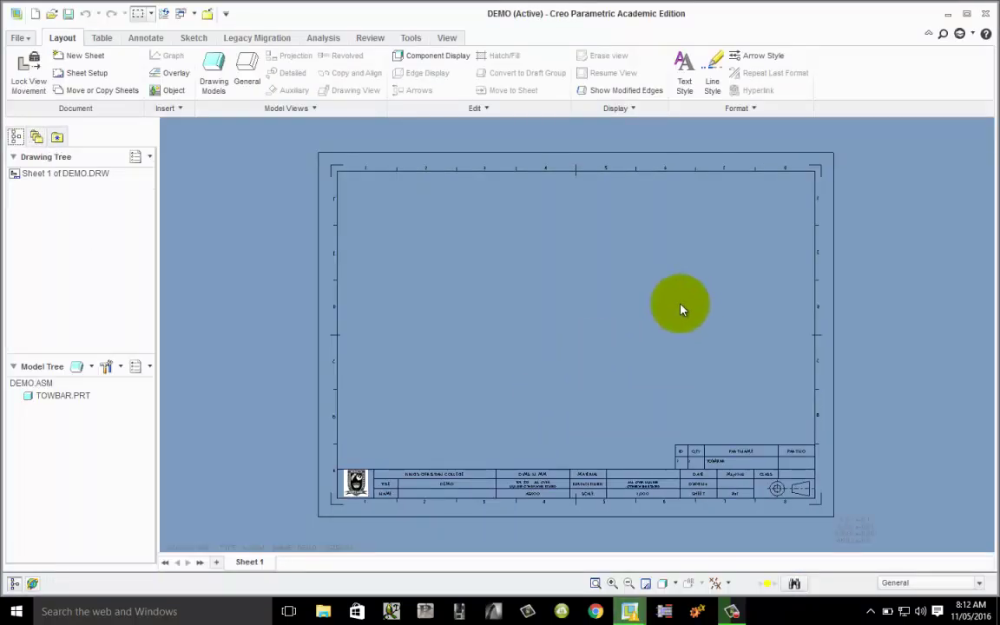
- Insert a general view with No Combined State near the middle of the sheet and orient it to FRONT
{"action": "right_click", "coordinate": [536, 308]}
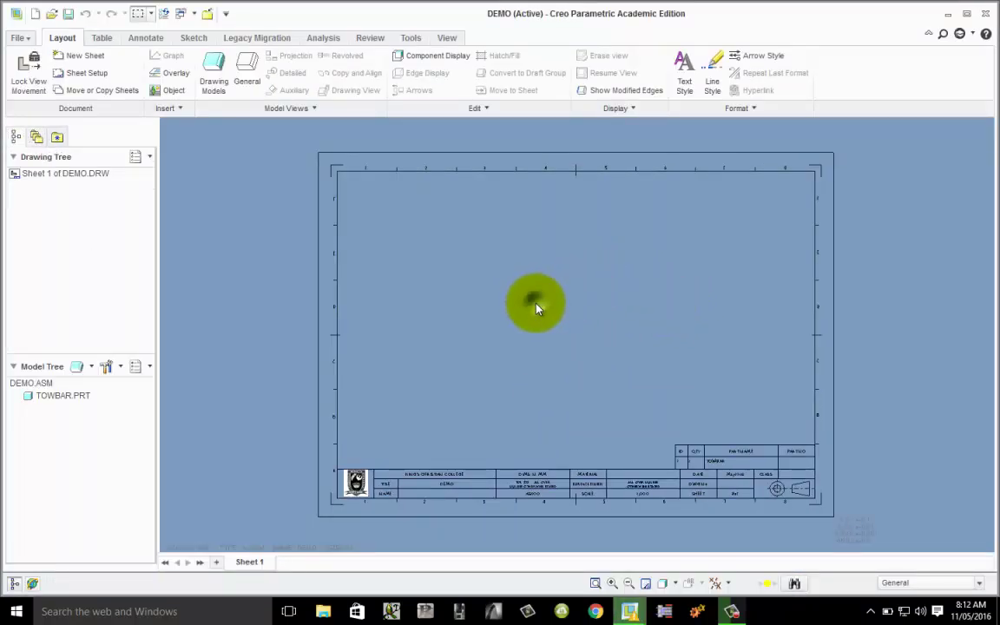
{"action": "left_click", "coordinate": [599, 408]}
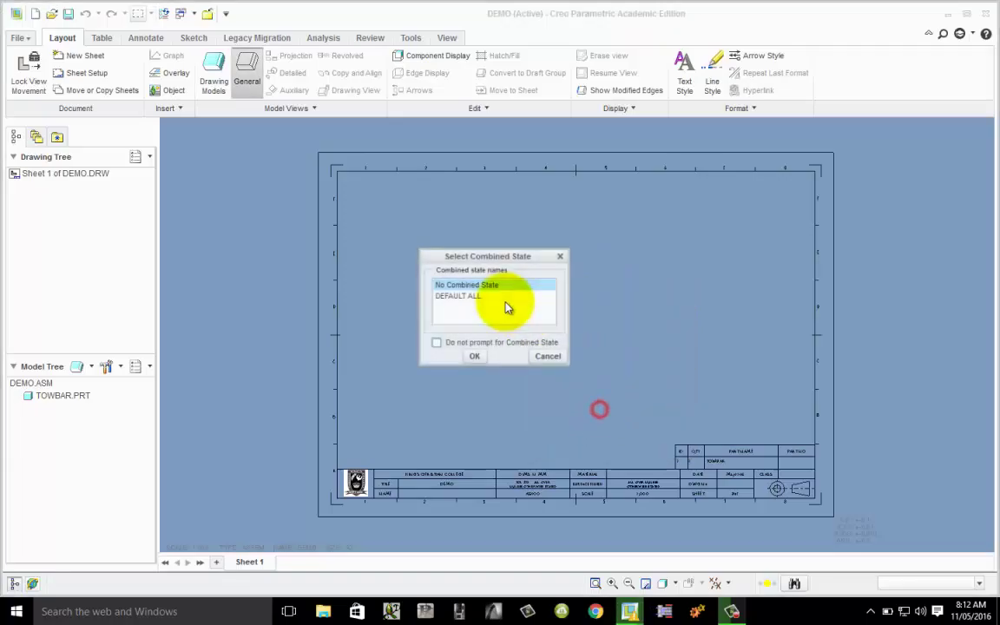
{"action": "left_click", "coordinate": [476, 358]}
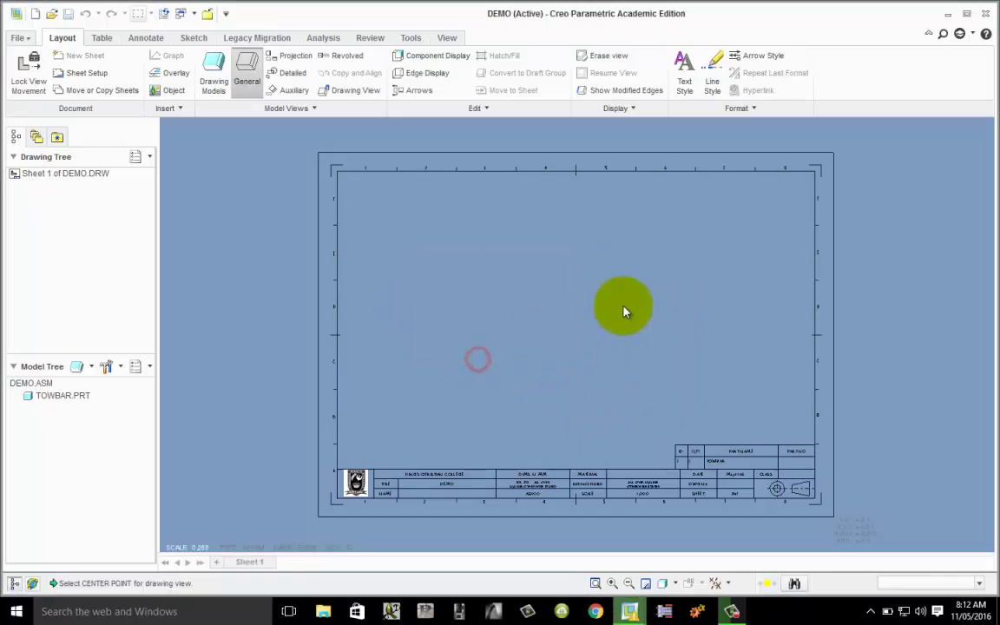
{"action": "left_click", "coordinate": [617, 303]}
{"action": "left_click", "coordinate": [748, 326]}
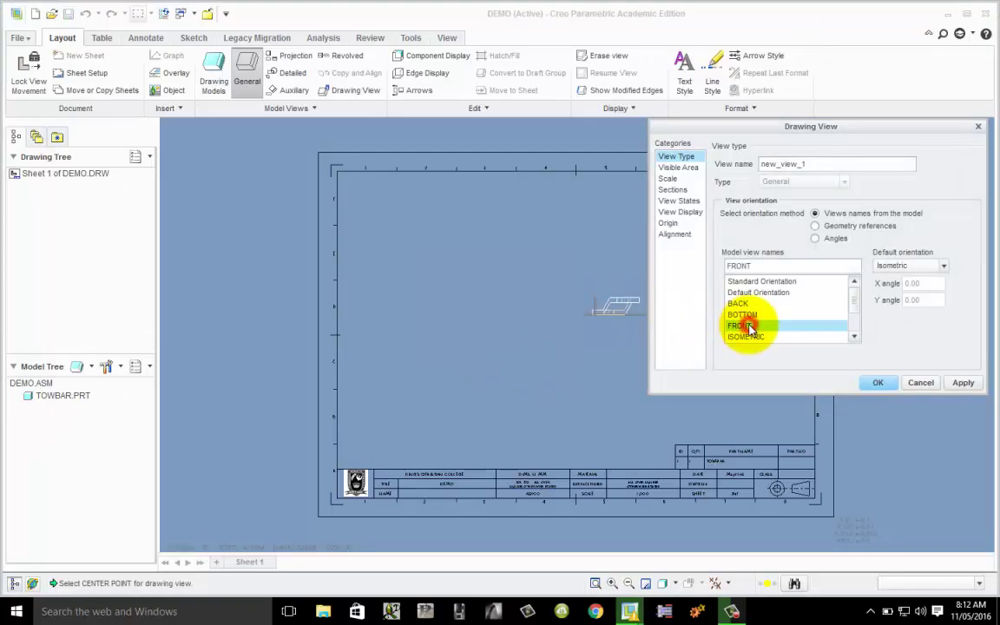
- Turn off the datum plane display so only the towbar geometry shows in the front view
{"action": "scroll", "coordinate": [455, 335], "scroll_direction": "down", "scroll_amount": 1}
{"action": "scroll", "coordinate": [467, 282], "scroll_direction": "down", "scroll_amount": 3}
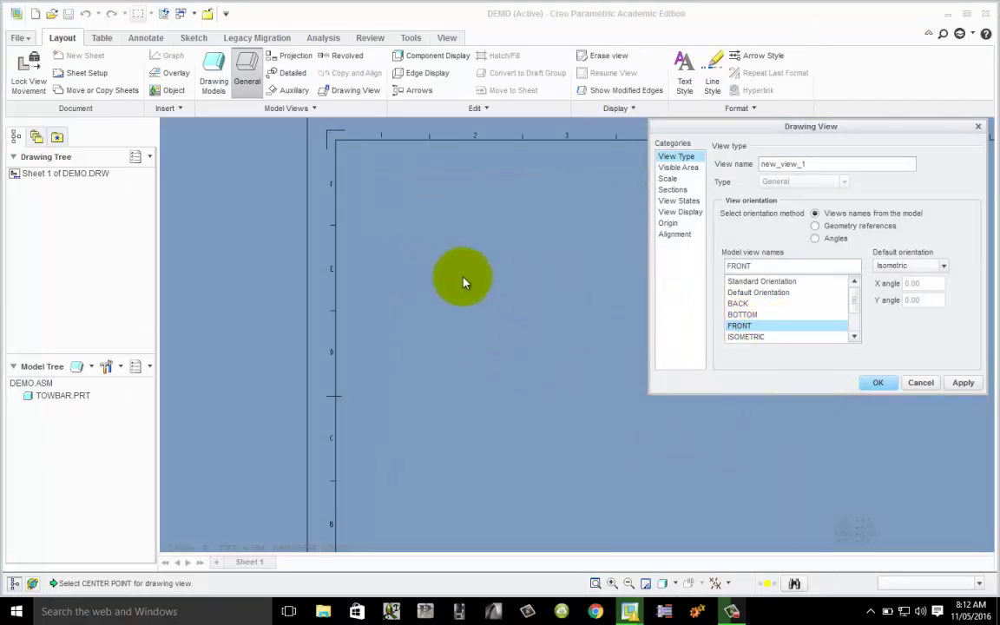
{"action": "scroll", "coordinate": [191, 321], "scroll_direction": "up", "scroll_amount": 3}
{"action": "scroll", "coordinate": [538, 365], "scroll_direction": "down", "scroll_amount": 3}
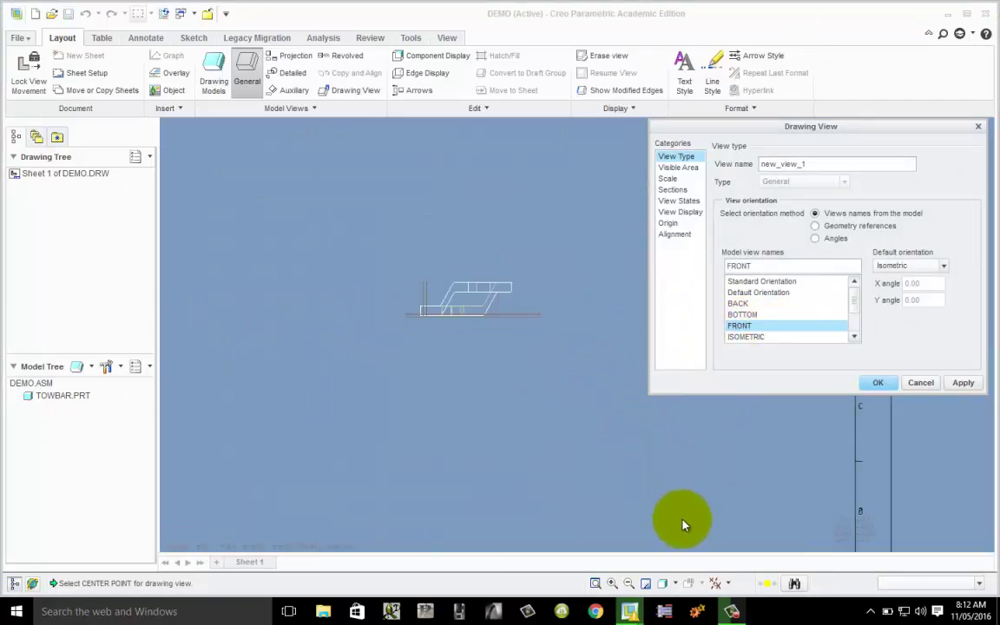
{"action": "left_click", "coordinate": [715, 581]}
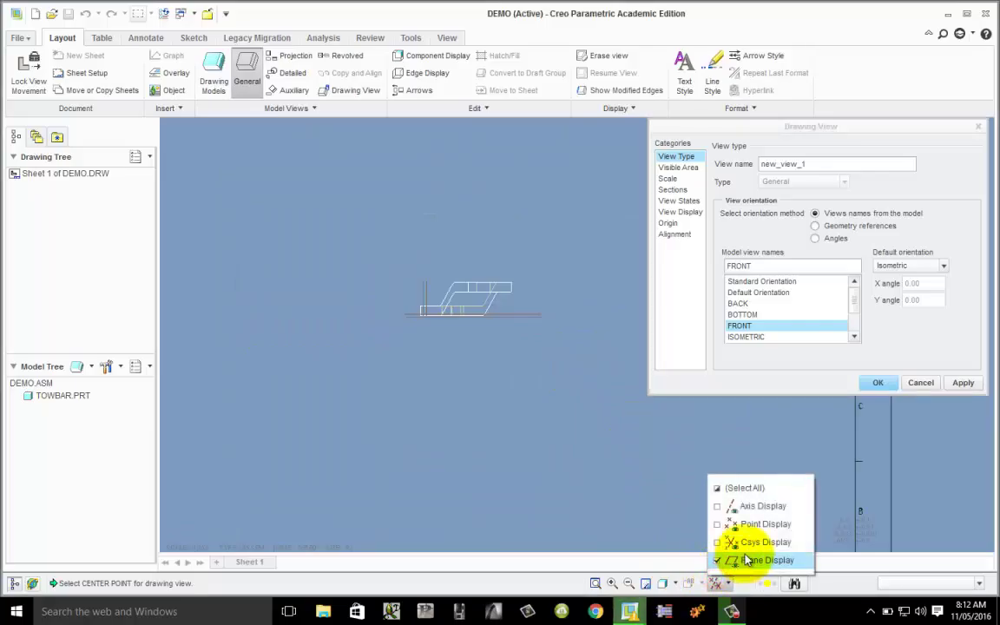
{"action": "left_click", "coordinate": [736, 559]}
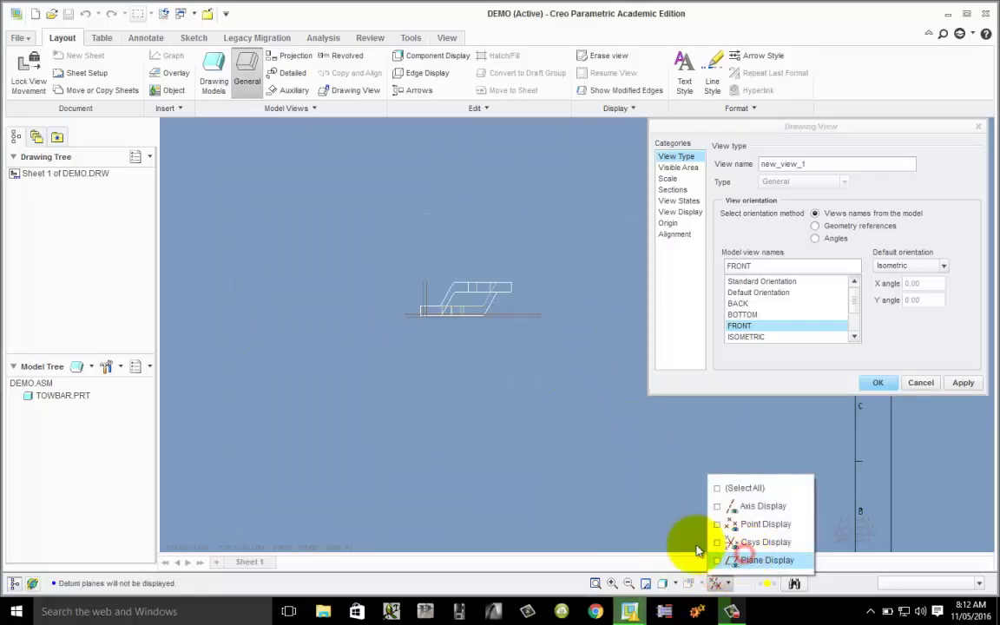
{"action": "left_click", "coordinate": [483, 301]}
{"action": "scroll", "coordinate": [481, 337], "scroll_direction": "up", "scroll_amount": 3}
{"action": "scroll", "coordinate": [473, 278], "scroll_direction": "down", "scroll_amount": 4}
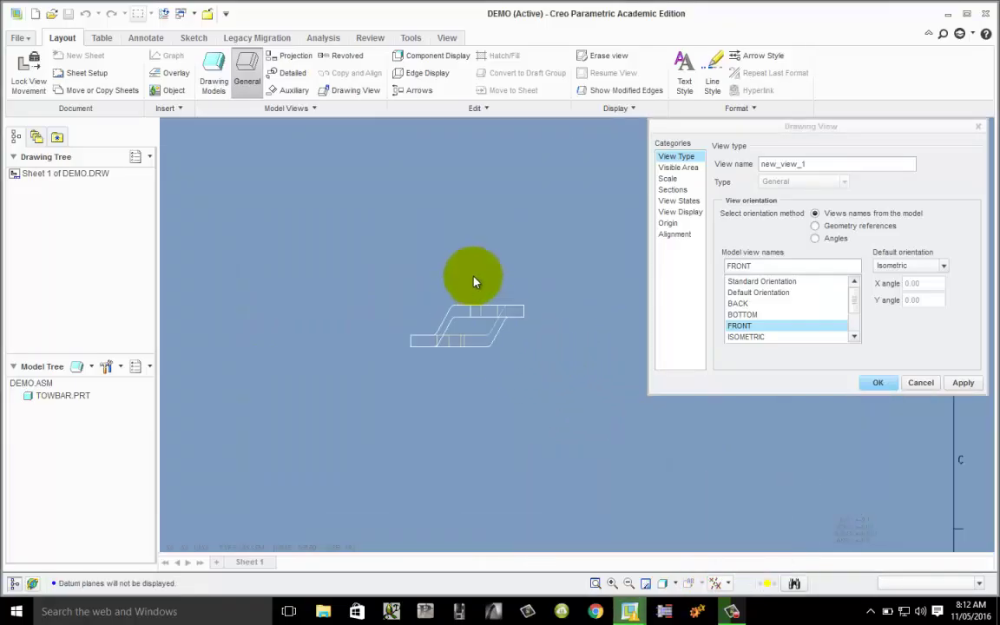
{"action": "scroll", "coordinate": [474, 281], "scroll_direction": "down", "scroll_amount": 1}
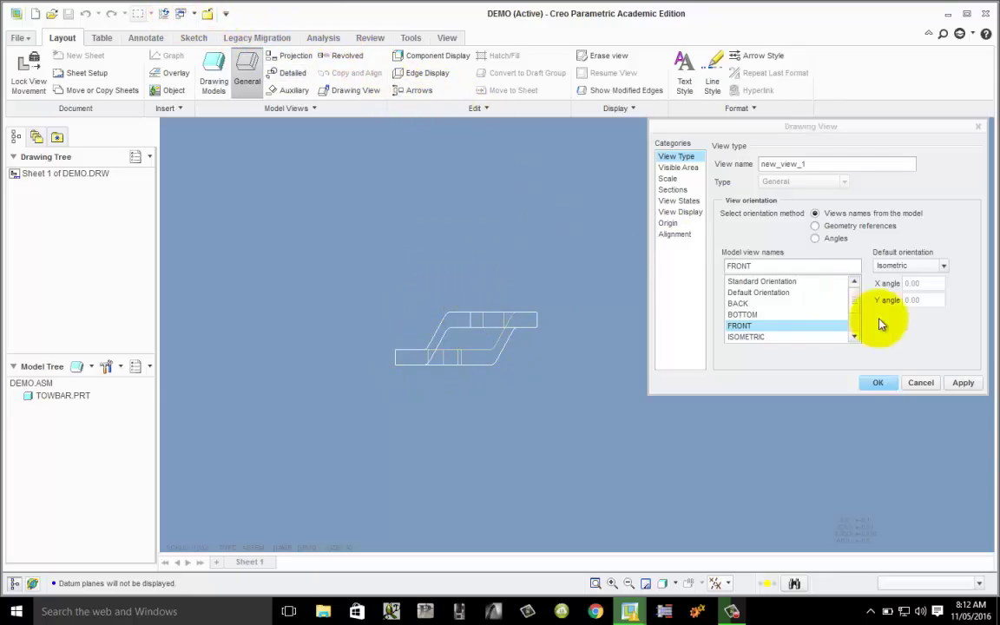
- Confirm the front view, switch to DEMO.ASM and turn on the datum plane display
{"action": "left_click", "coordinate": [878, 382]}
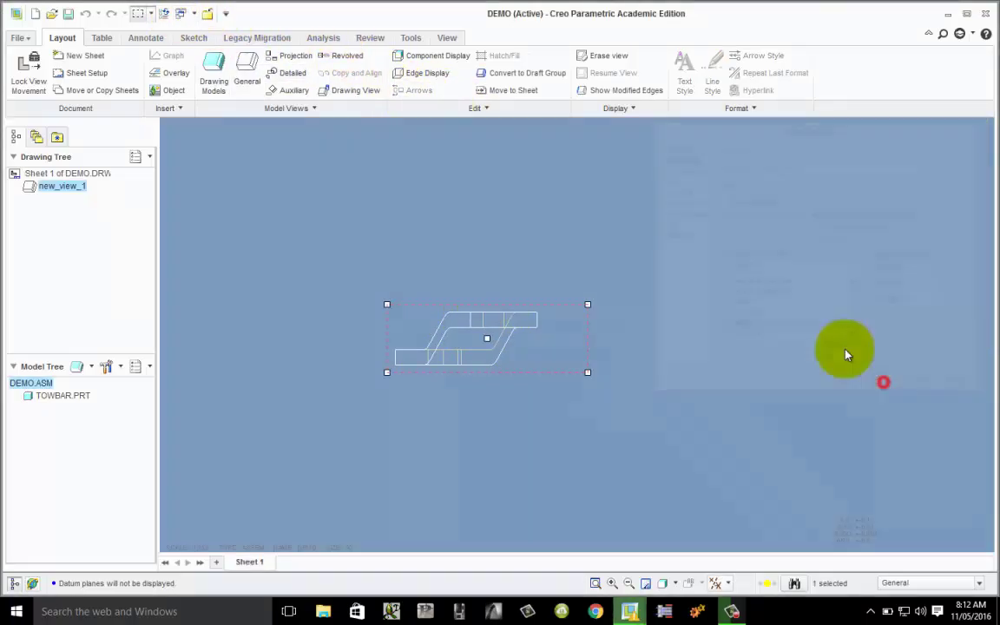
{"action": "left_click", "coordinate": [183, 13]}
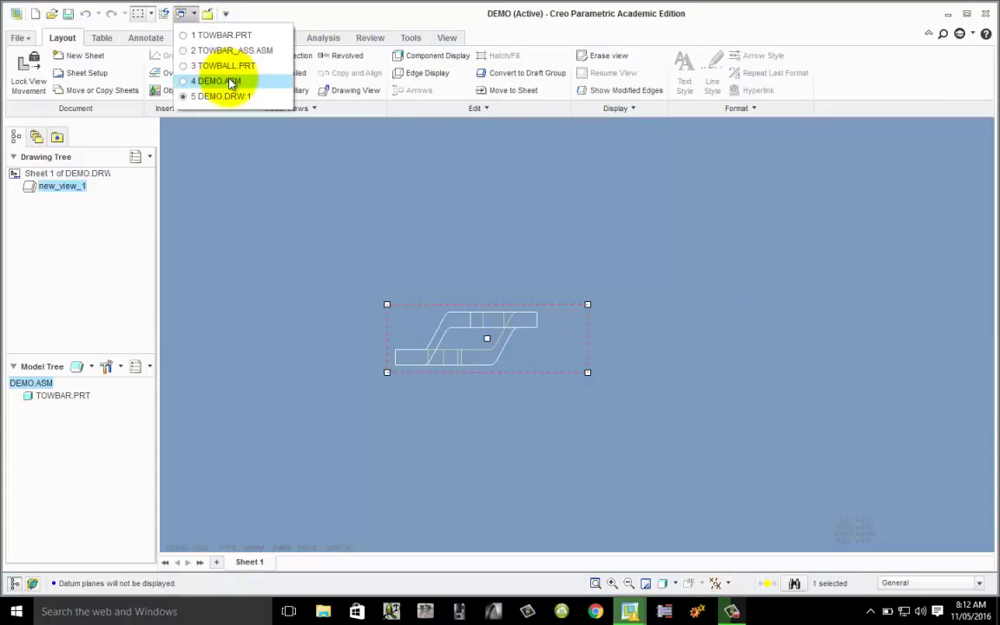
{"action": "left_click", "coordinate": [230, 81]}
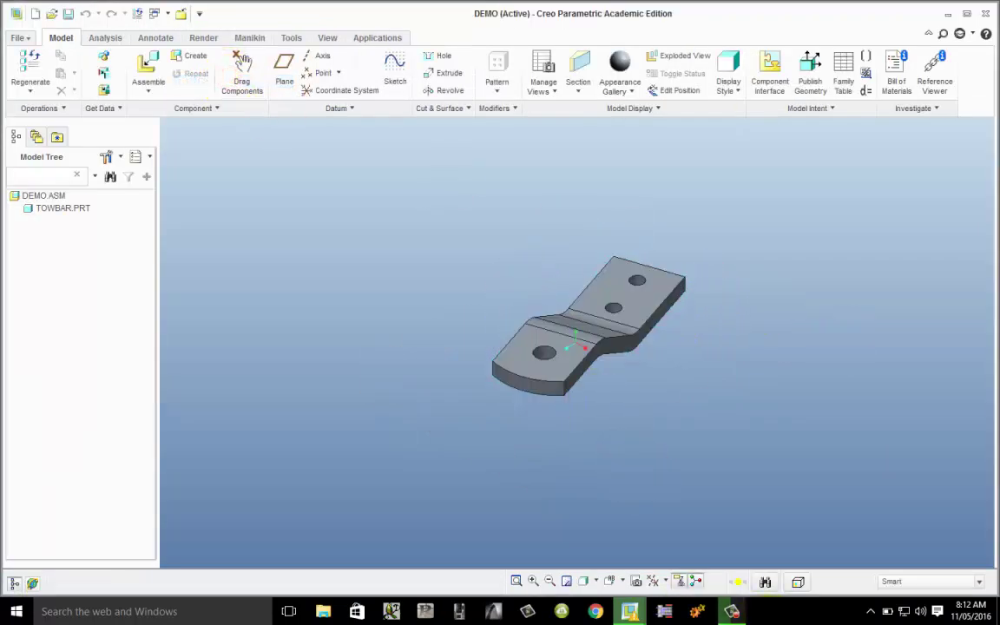
{"action": "left_click", "coordinate": [663, 579]}
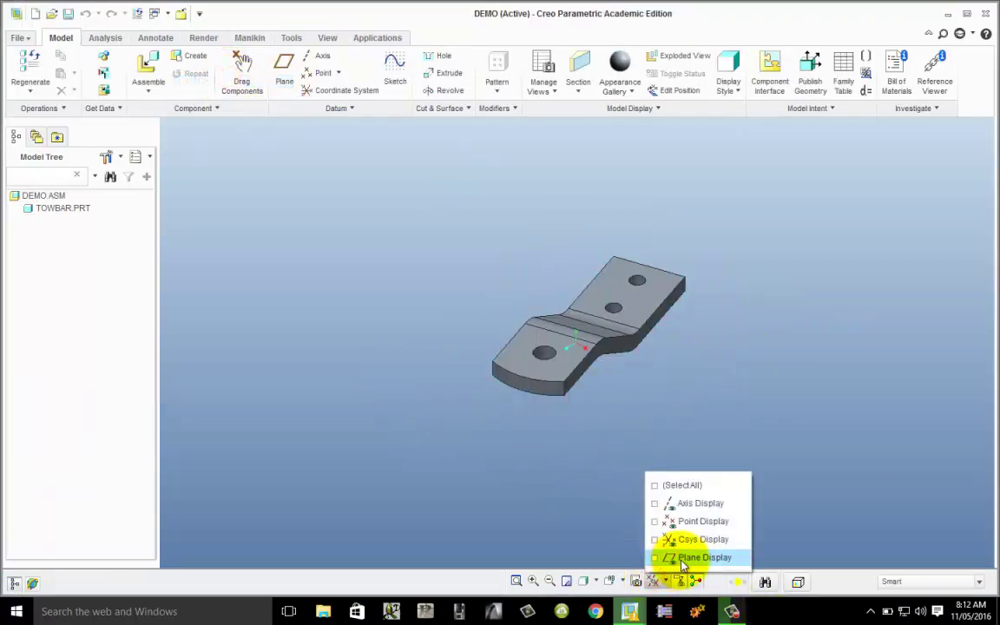
{"action": "left_click", "coordinate": [667, 557]}
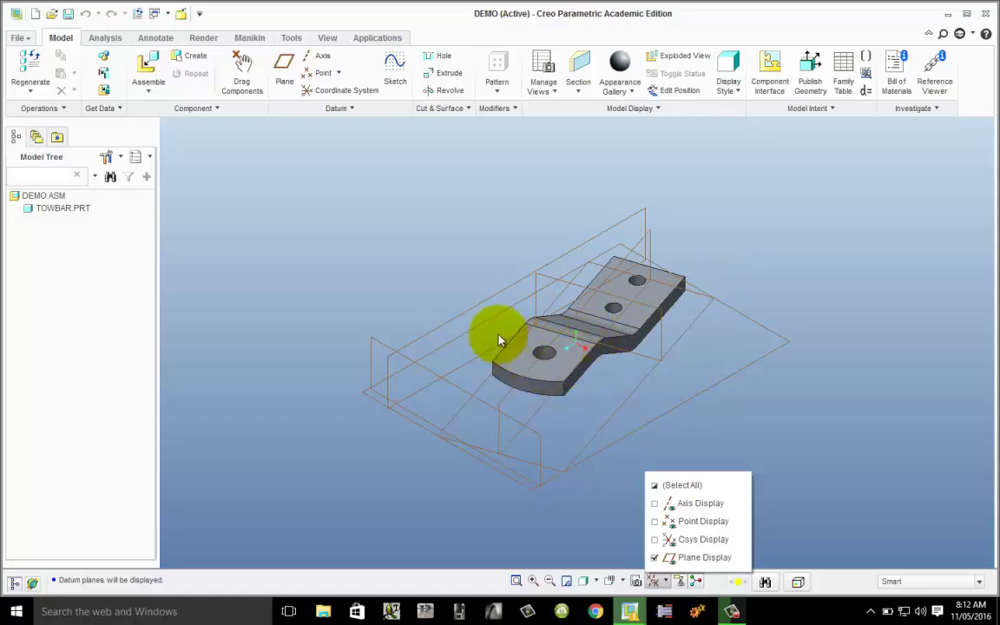
- Edit the definition of TOWBAR.PRT and delete its Fix constraint from the placement set
{"action": "left_click", "coordinate": [73, 212]}
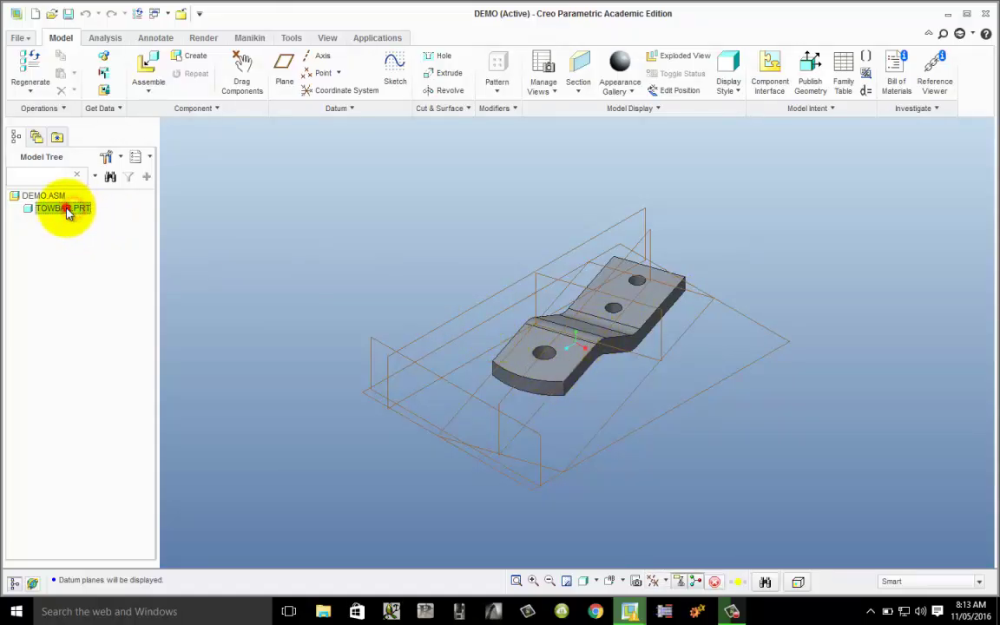
{"action": "right_click", "coordinate": [68, 213]}
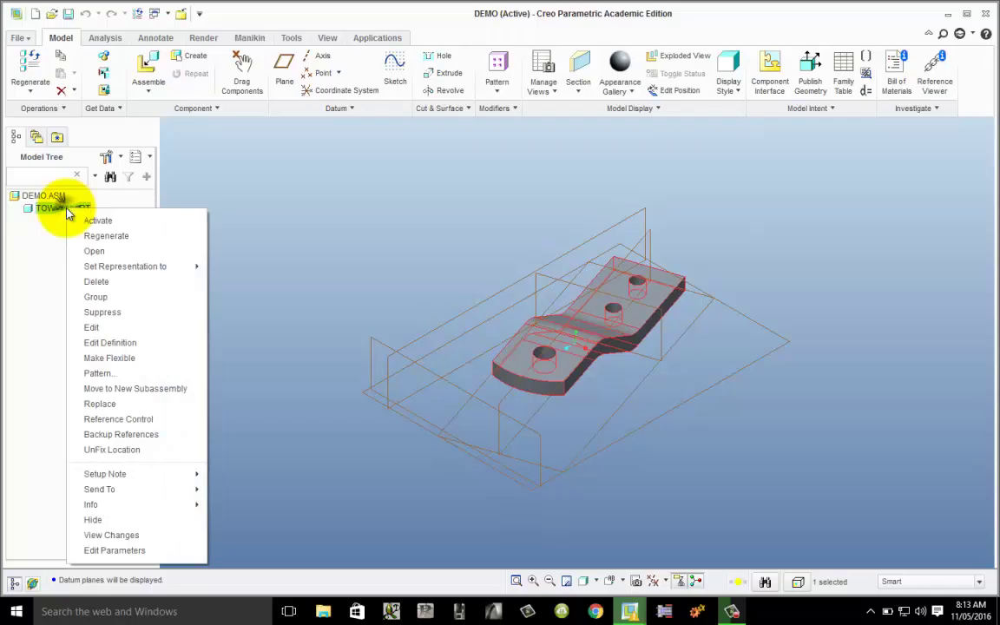
{"action": "left_click", "coordinate": [111, 342]}
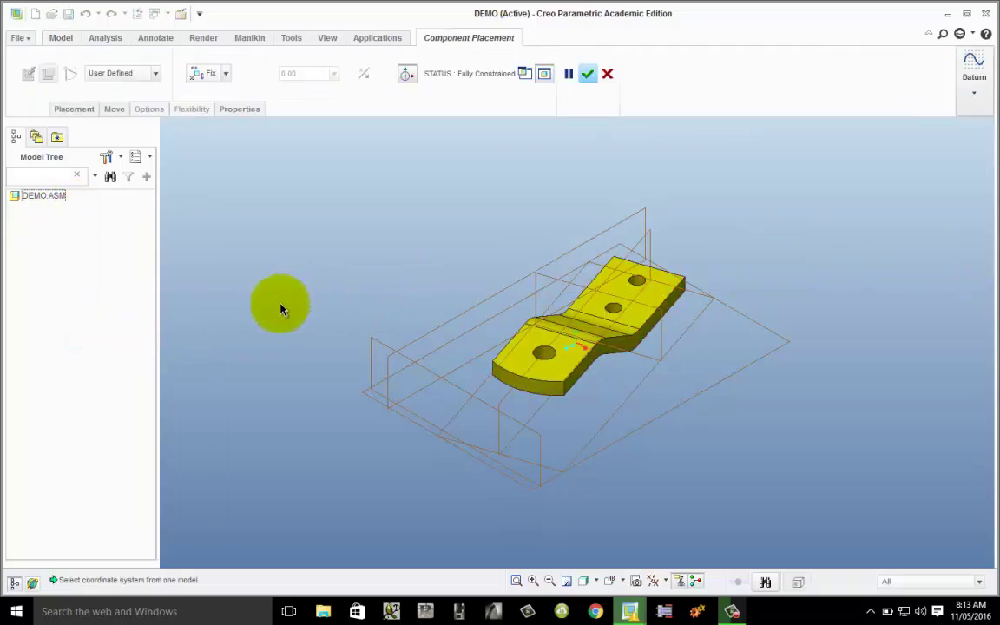
{"action": "left_click", "coordinate": [660, 312]}
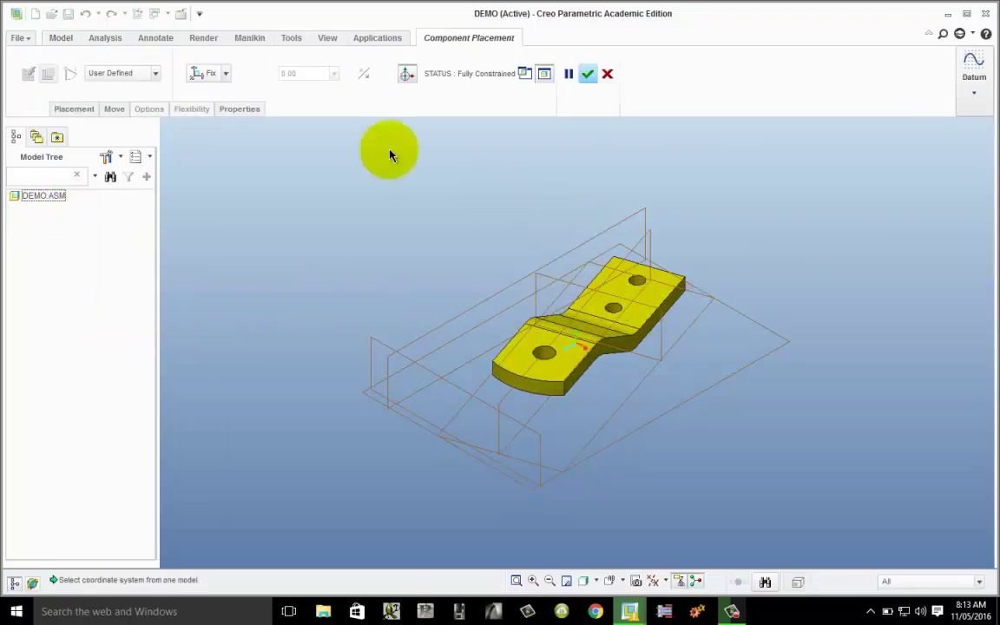
{"action": "left_click", "coordinate": [76, 106]}
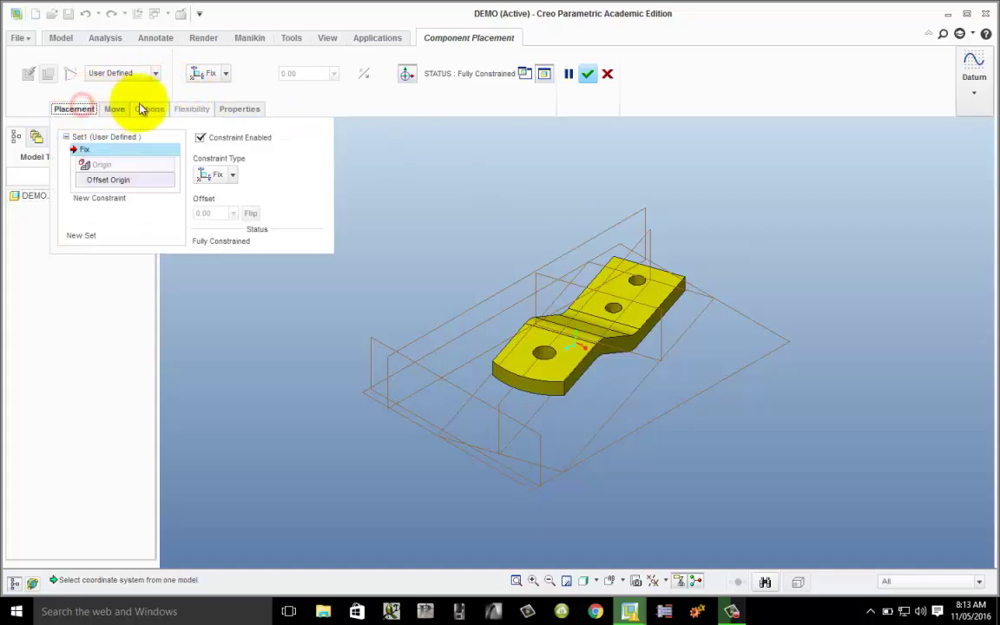
{"action": "right_click", "coordinate": [90, 153]}
{"action": "left_click", "coordinate": [123, 162]}
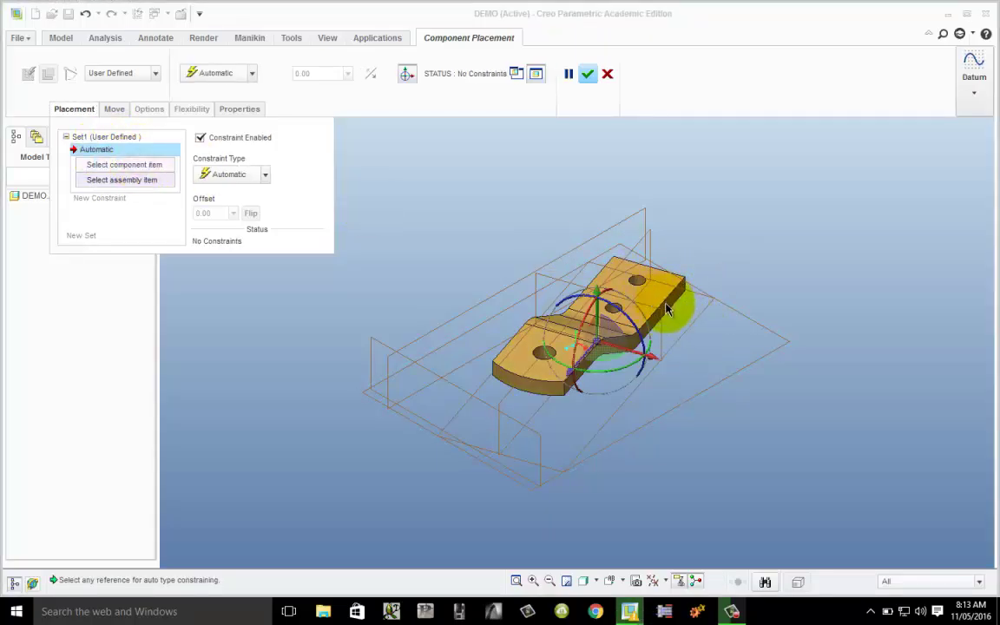
- Constrain the towbar's long side face to the ASM_RIGHT datum plane as Coincident
{"action": "left_click", "coordinate": [120, 165]}
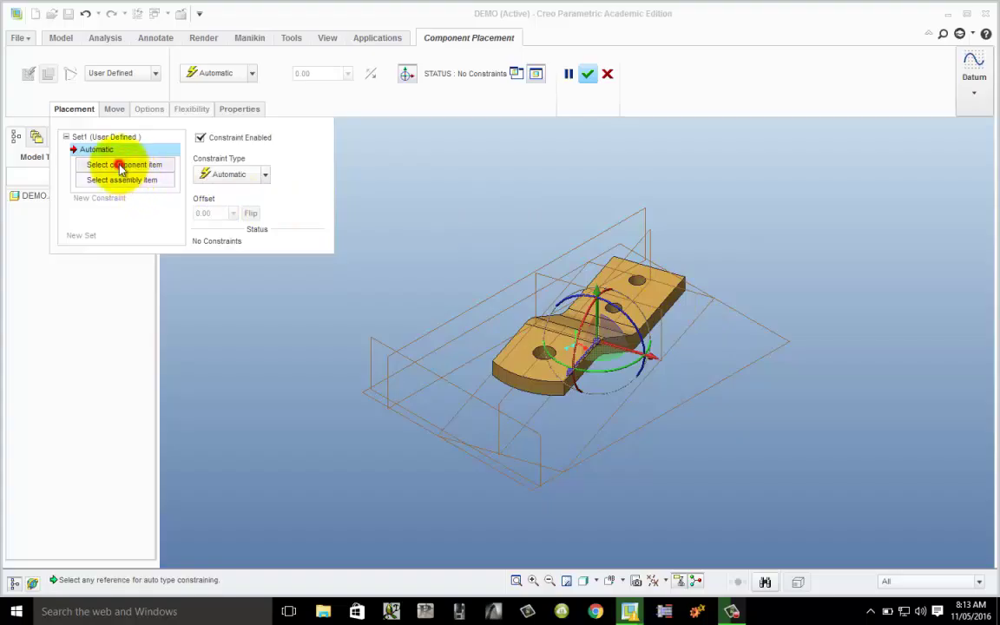
{"action": "left_click", "coordinate": [656, 326]}
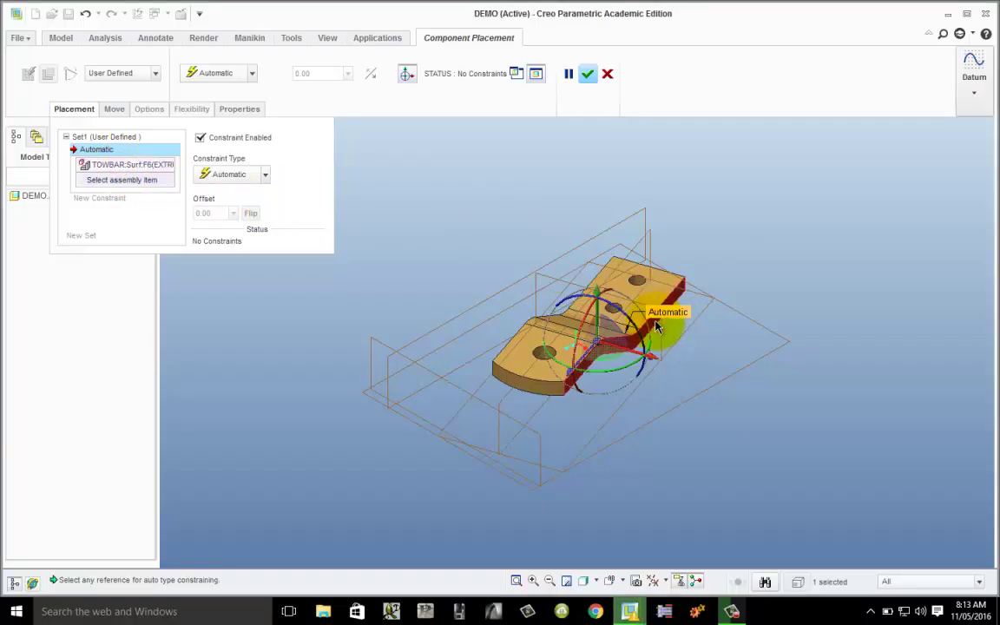
{"action": "left_click", "coordinate": [586, 246]}
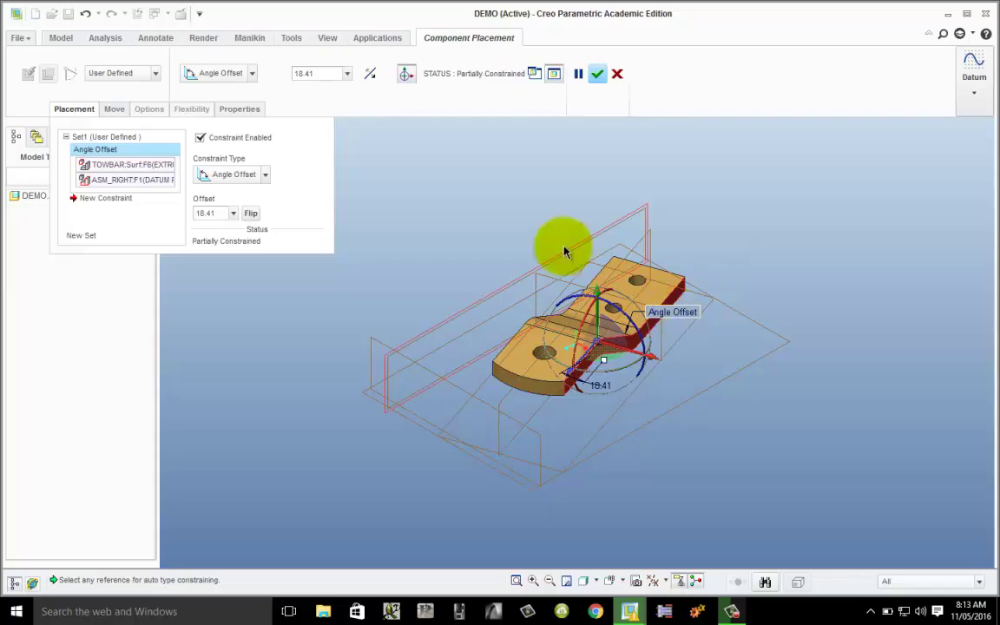
{"action": "left_click", "coordinate": [265, 176]}
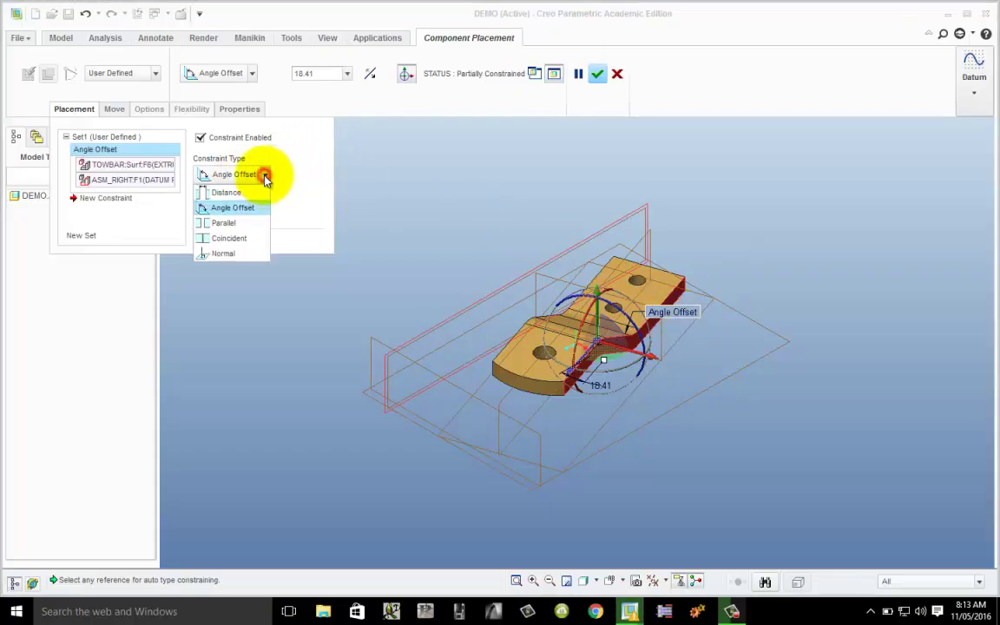
{"action": "left_click", "coordinate": [231, 240]}
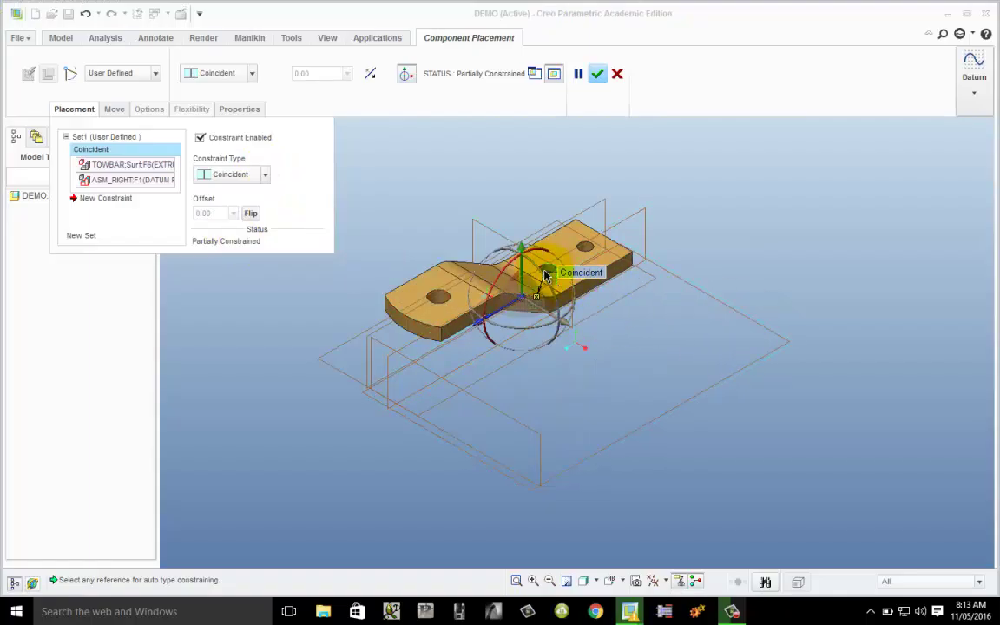
{"action": "left_click_drag", "start_coordinate": [432, 311], "coordinate": [618, 303]}
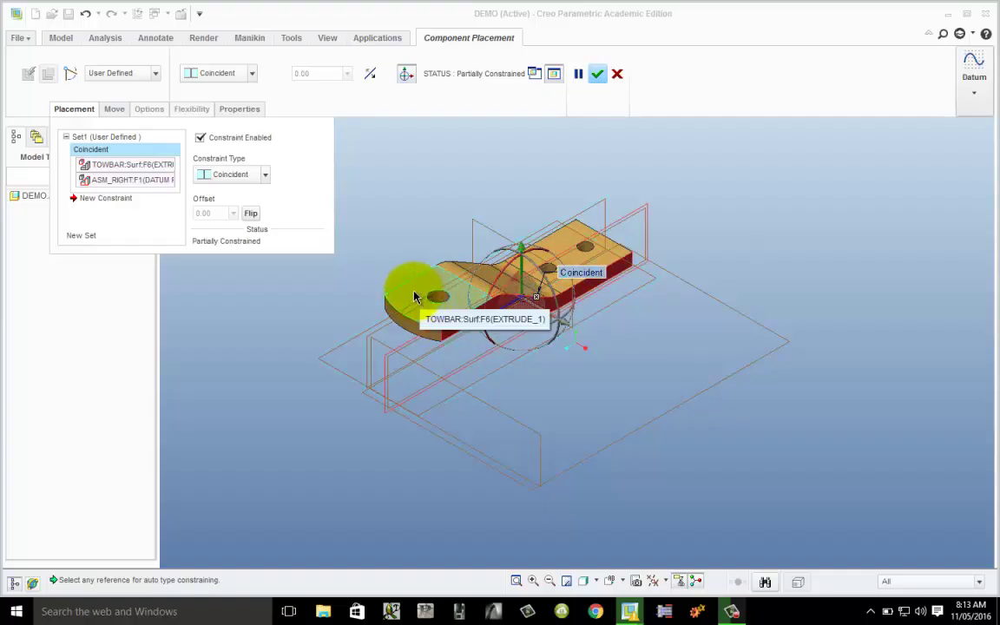
- Add a Coincident constraint between the top face of the towbar's rounded end and ASM_TOP, and accept the placement
{"action": "left_click", "coordinate": [102, 198]}
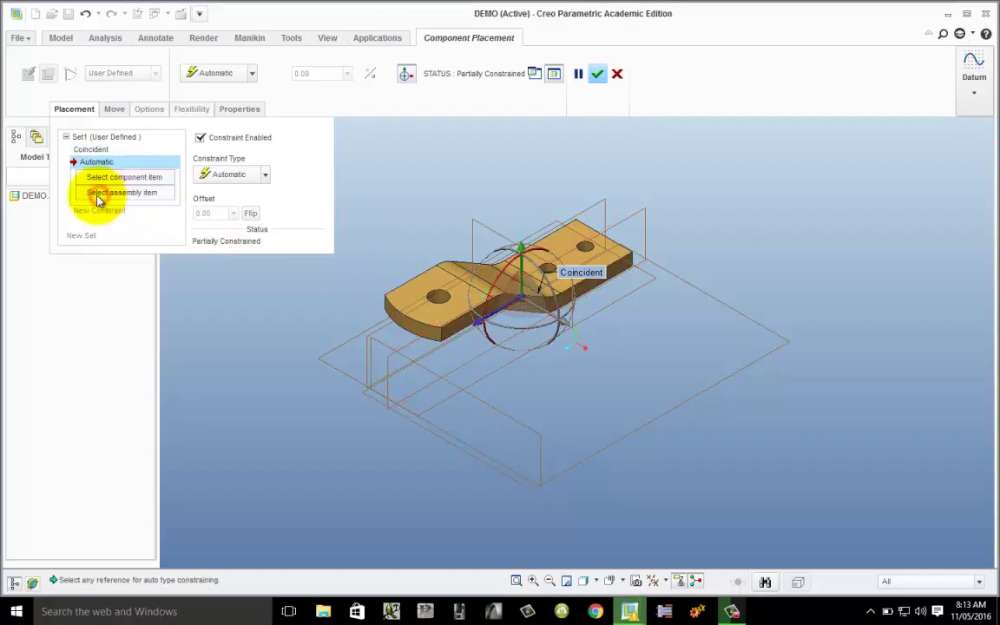
{"action": "left_click", "coordinate": [419, 287]}
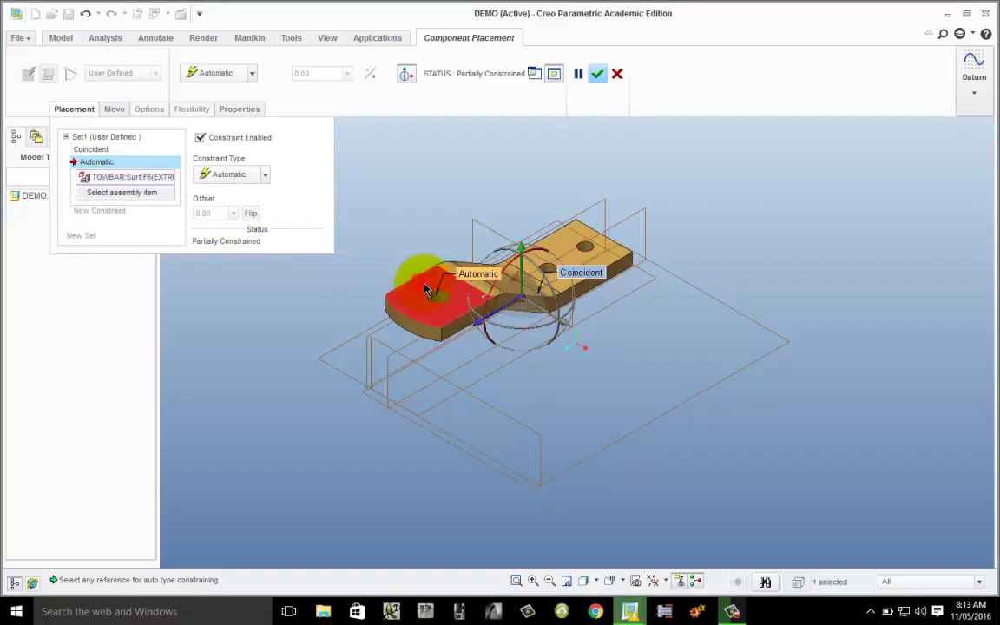
{"action": "left_click", "coordinate": [667, 417]}
{"action": "left_click", "coordinate": [675, 413]}
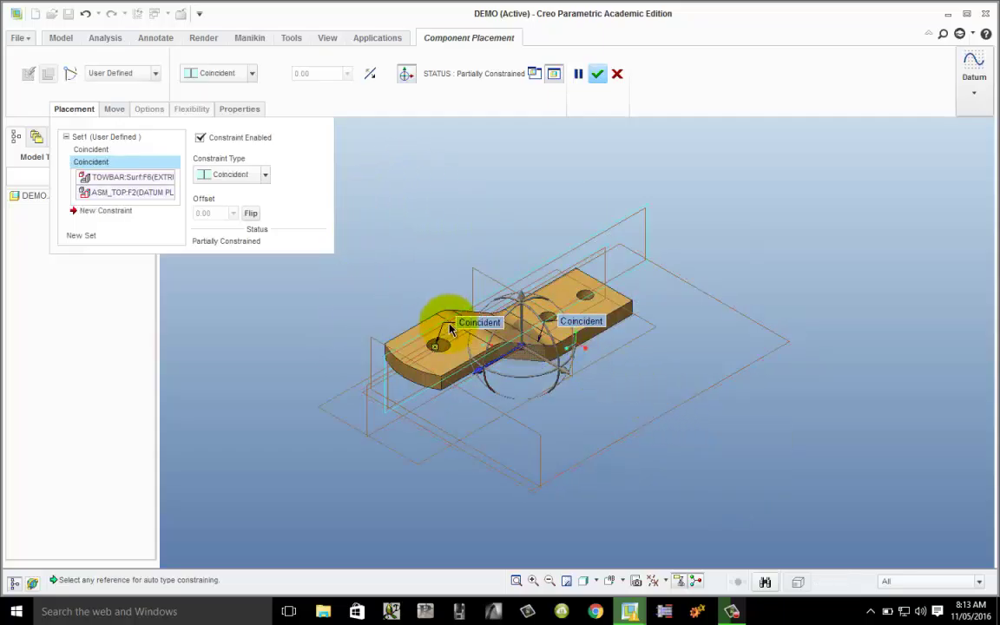
{"action": "left_click", "coordinate": [598, 72]}
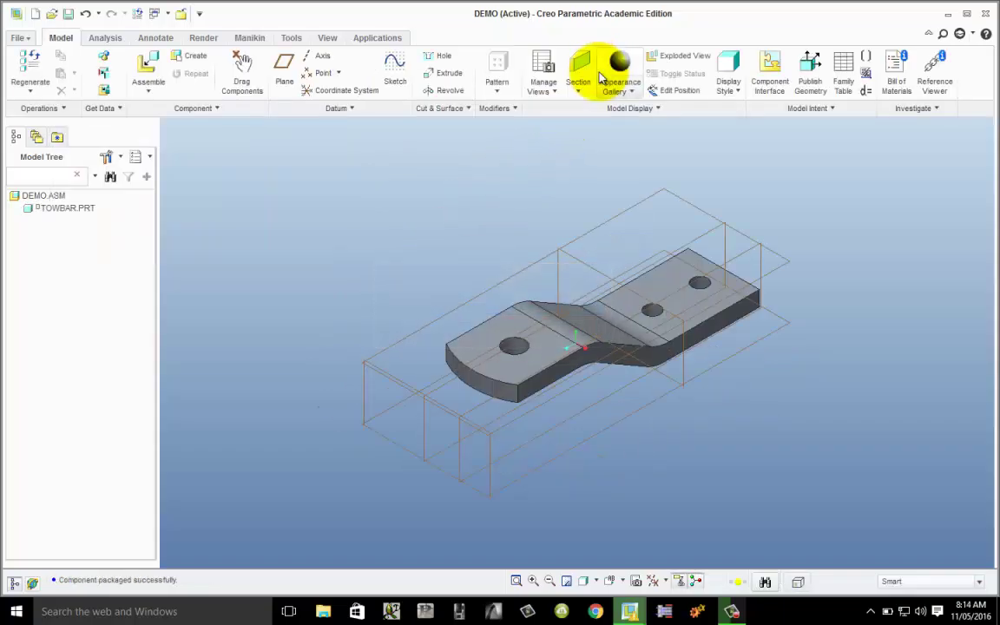
- Switch to DEMO.DRW and insert a projection view to the left of the front view
{"action": "left_click", "coordinate": [161, 14]}
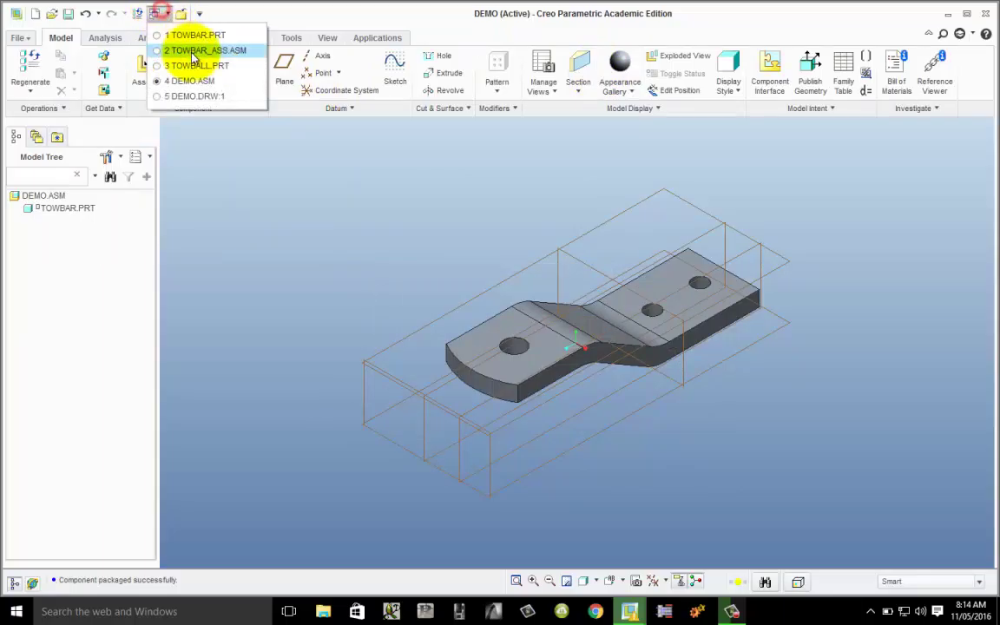
{"action": "left_click", "coordinate": [207, 94]}
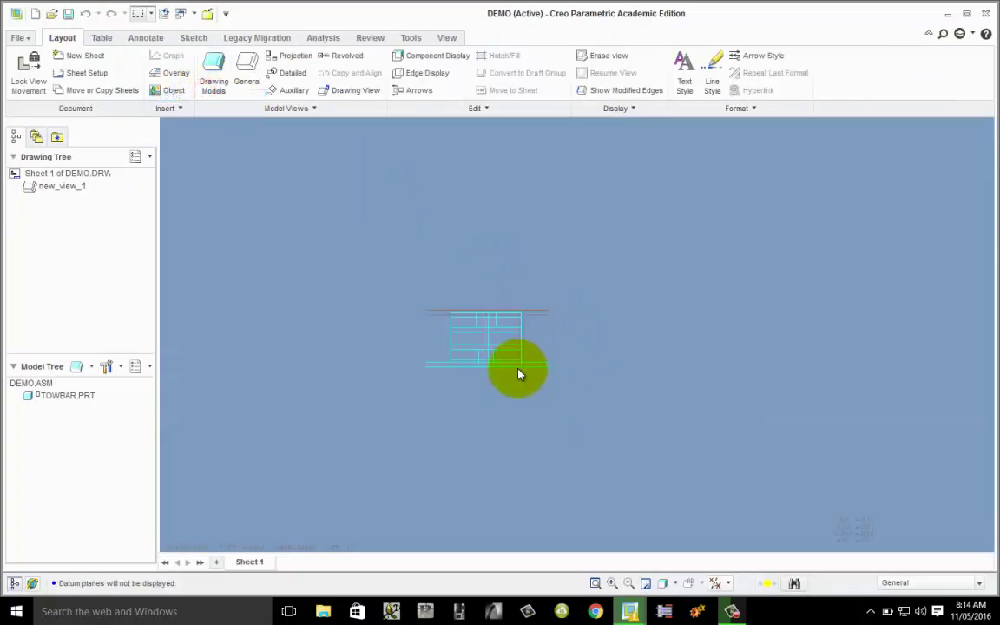
{"action": "scroll", "coordinate": [508, 383], "scroll_direction": "down", "scroll_amount": 3}
{"action": "scroll", "coordinate": [637, 380], "scroll_direction": "up", "scroll_amount": 4}
{"action": "left_click", "coordinate": [567, 338]}
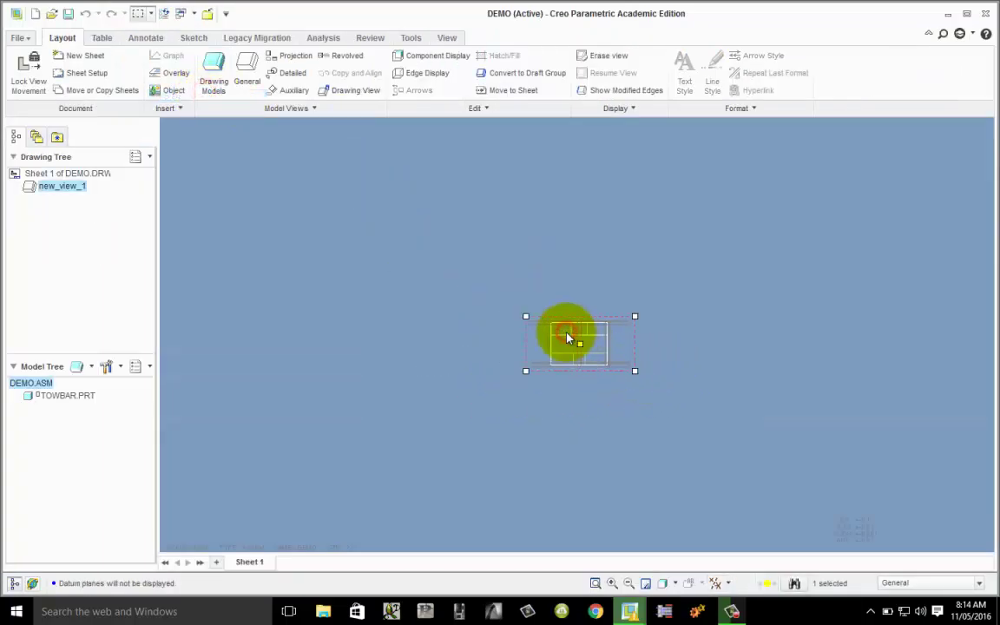
{"action": "right_click", "coordinate": [567, 338]}
{"action": "left_click", "coordinate": [616, 391]}
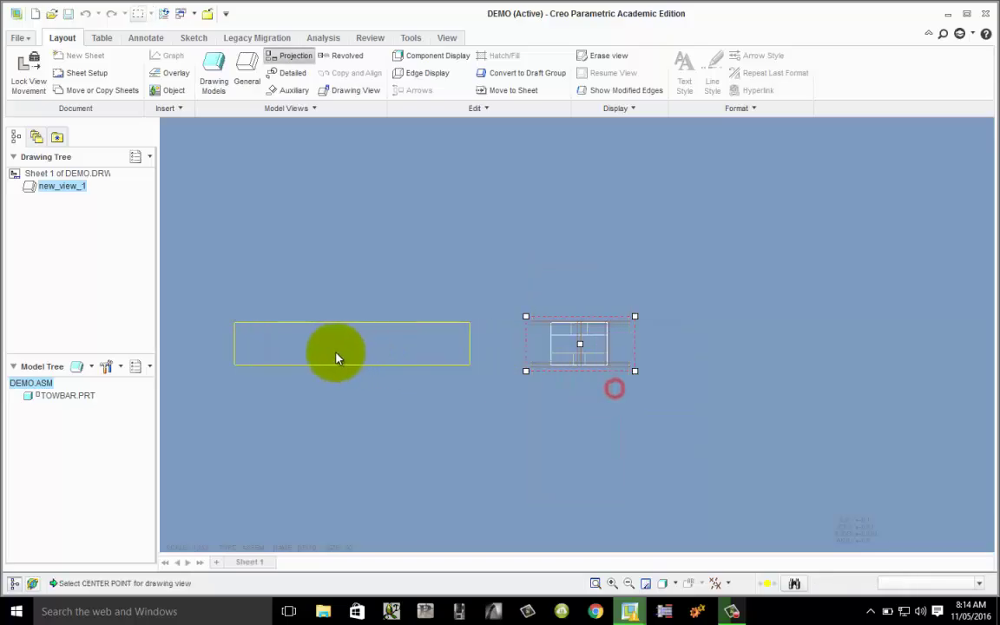
{"action": "left_click", "coordinate": [314, 350]}
{"action": "left_click", "coordinate": [354, 393]}
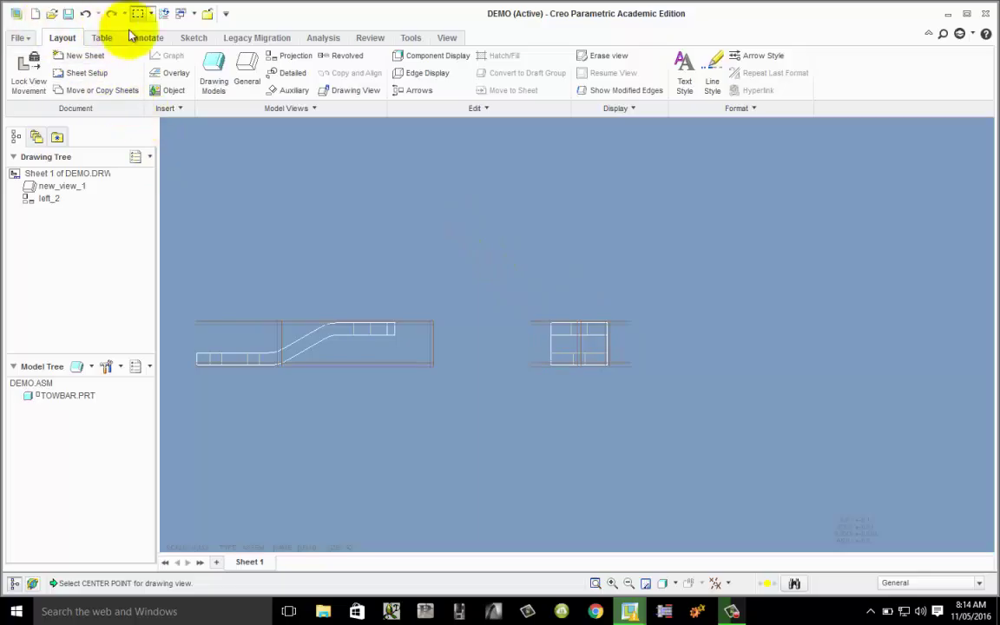
- Redefine the towbar's placement in DEMO.ASM, deleting both Coincident constraints and moving the freed part away from its constrained position
{"action": "left_click", "coordinate": [182, 14]}
{"action": "left_click", "coordinate": [217, 82]}
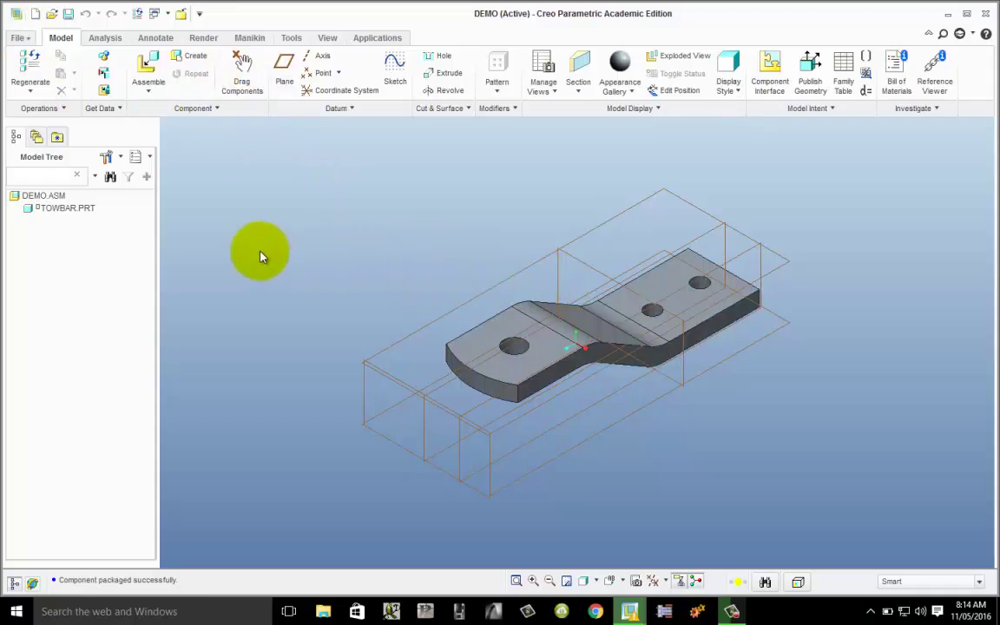
{"action": "left_click", "coordinate": [55, 208]}
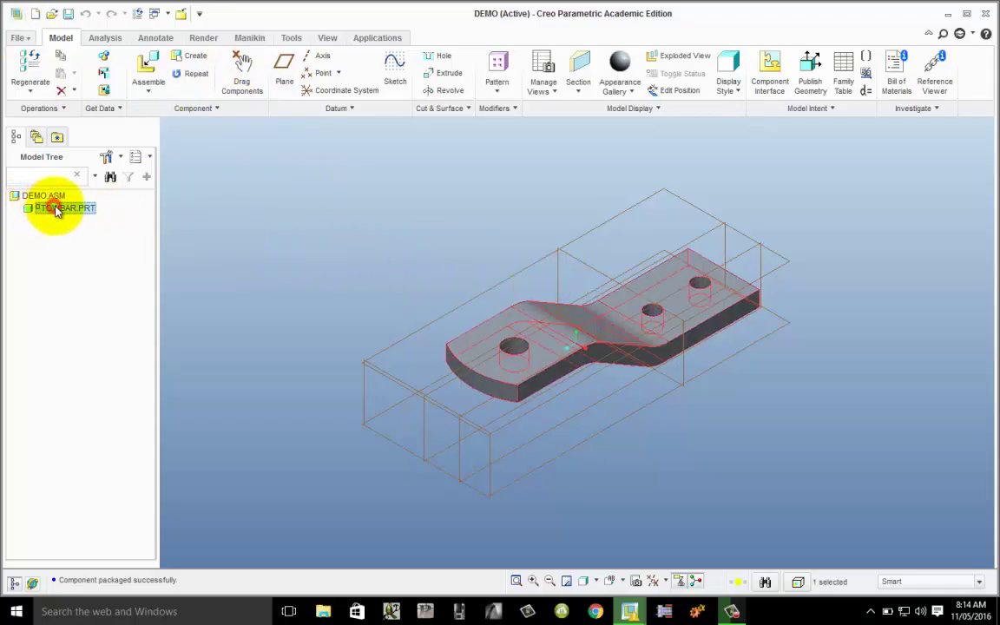
{"action": "right_click", "coordinate": [55, 208]}
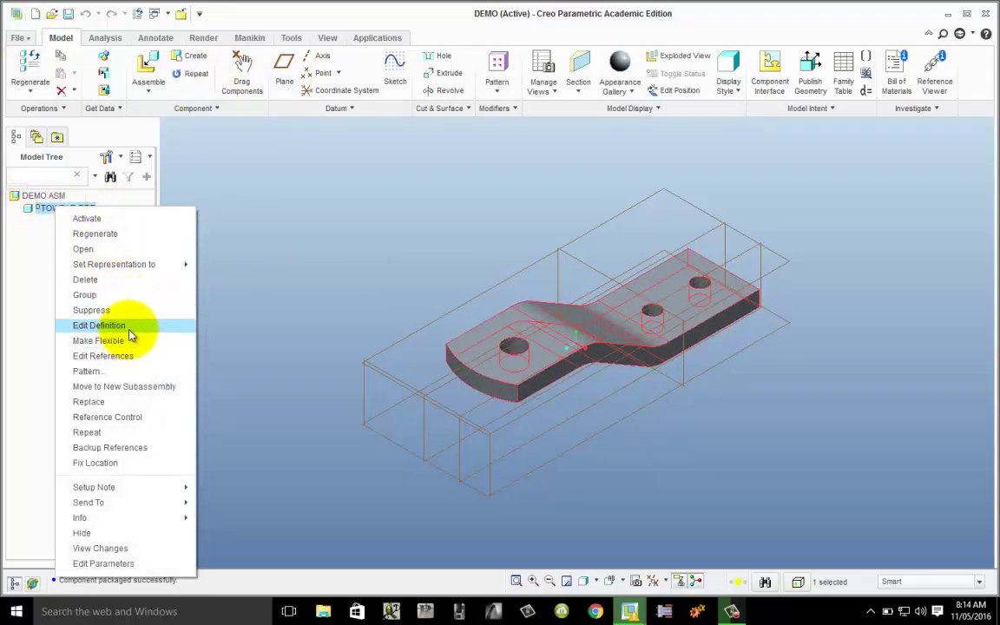
{"action": "left_click", "coordinate": [130, 328]}
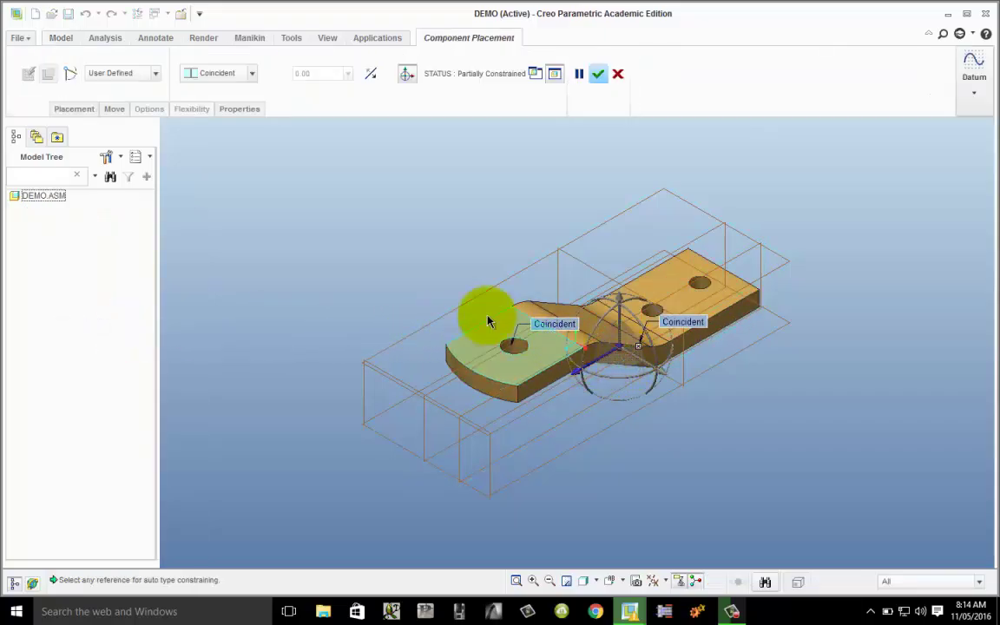
{"action": "left_click", "coordinate": [74, 109]}
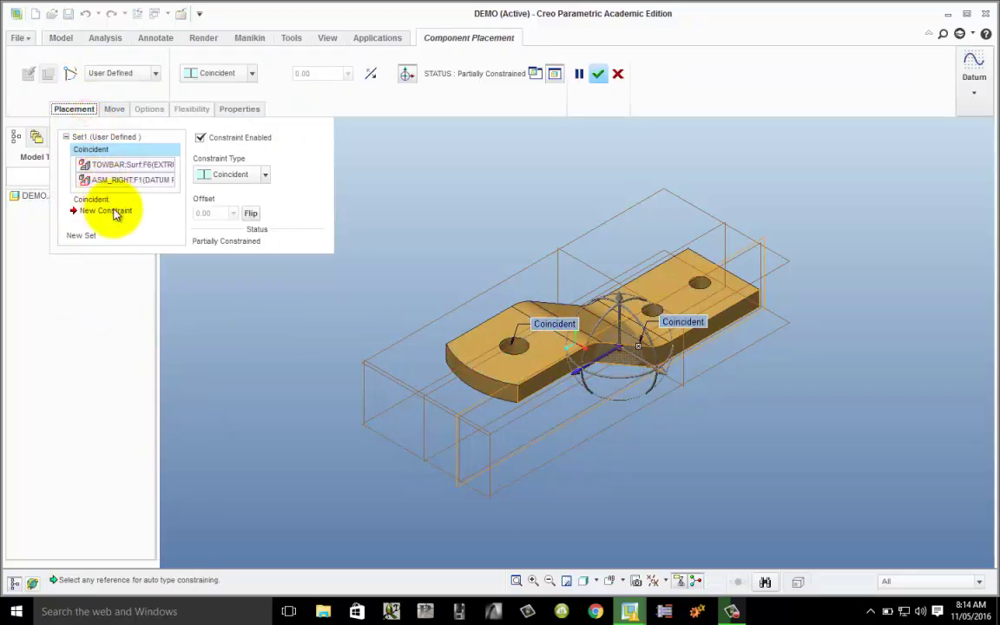
{"action": "right_click", "coordinate": [105, 153]}
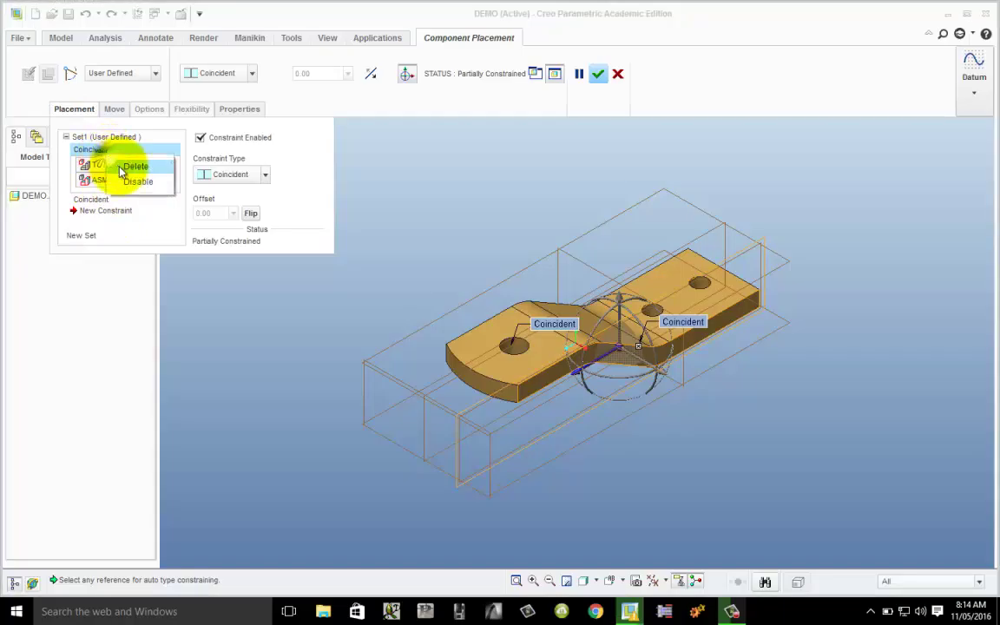
{"action": "left_click", "coordinate": [122, 167]}
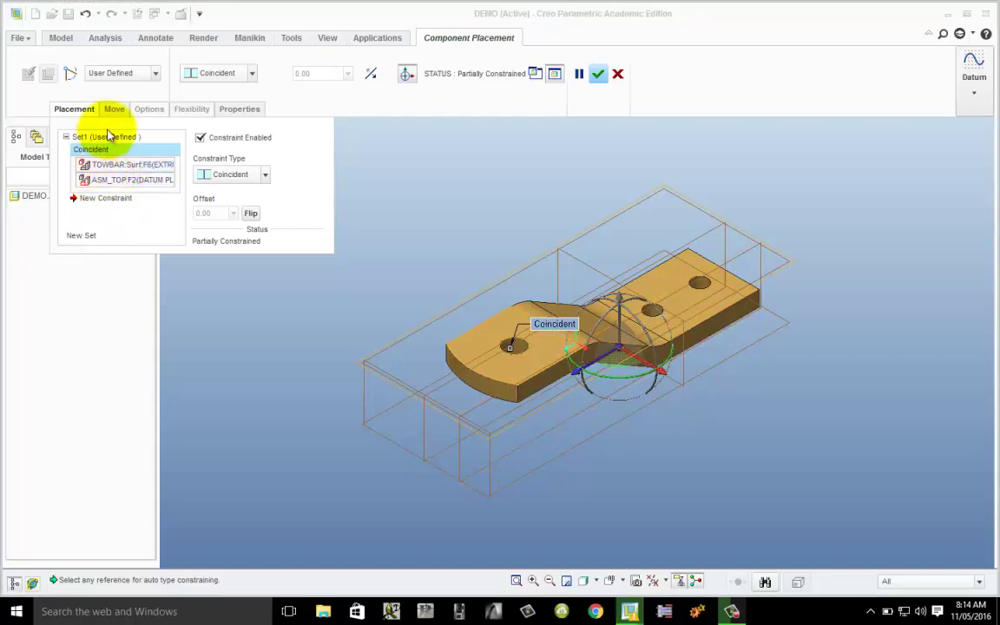
{"action": "right_click", "coordinate": [107, 153]}
{"action": "left_click", "coordinate": [129, 160]}
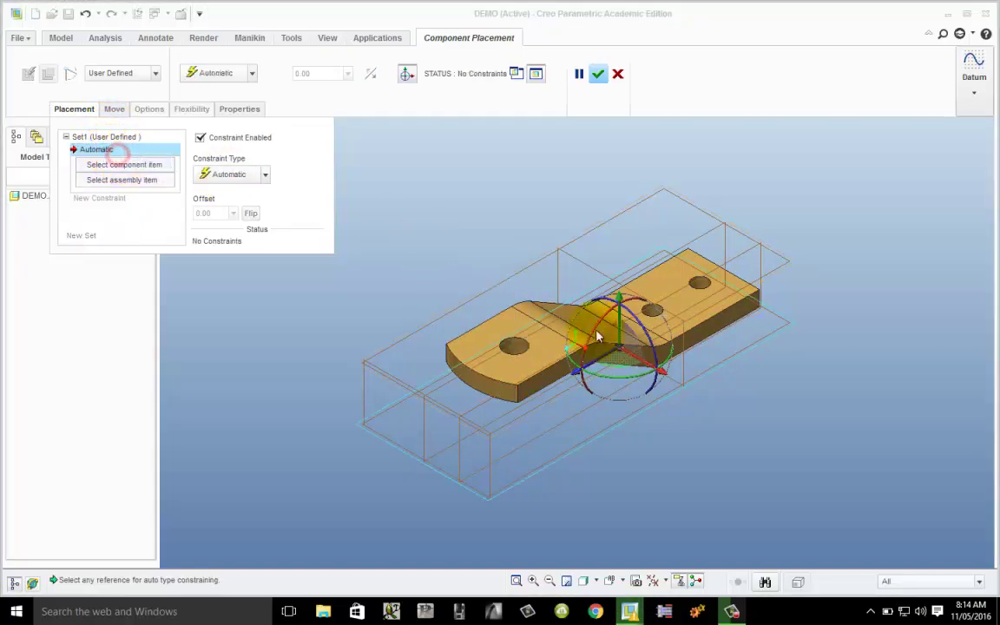
{"action": "left_click_drag", "start_coordinate": [585, 370], "coordinate": [655, 352]}
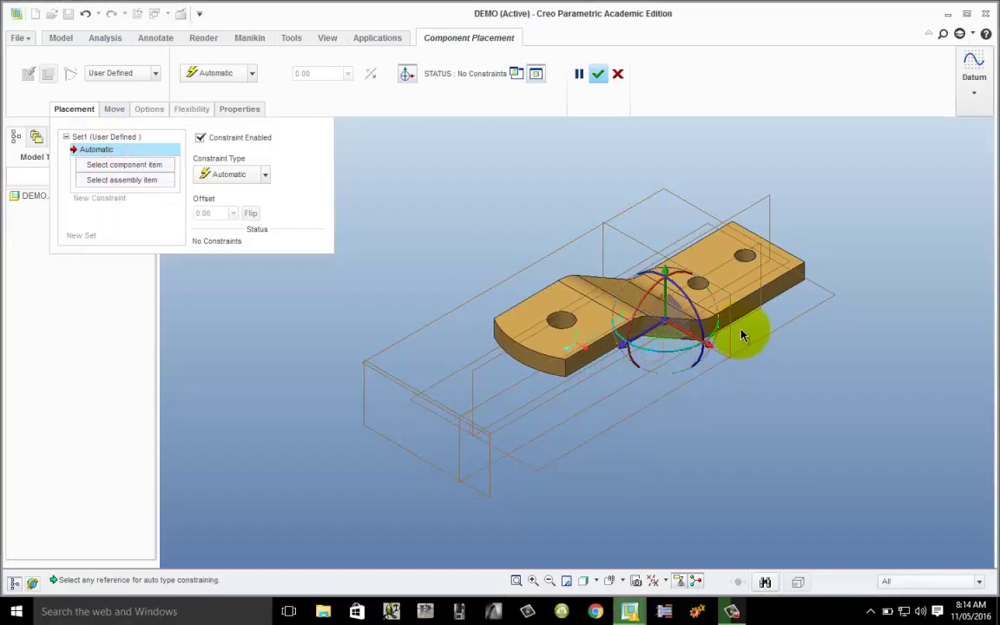
- Rotate the unconstrained towbar to a skewed orientation, lock it there with a Fix constraint, and accept the placement
{"action": "left_click_drag", "start_coordinate": [742, 337], "coordinate": [617, 201]}
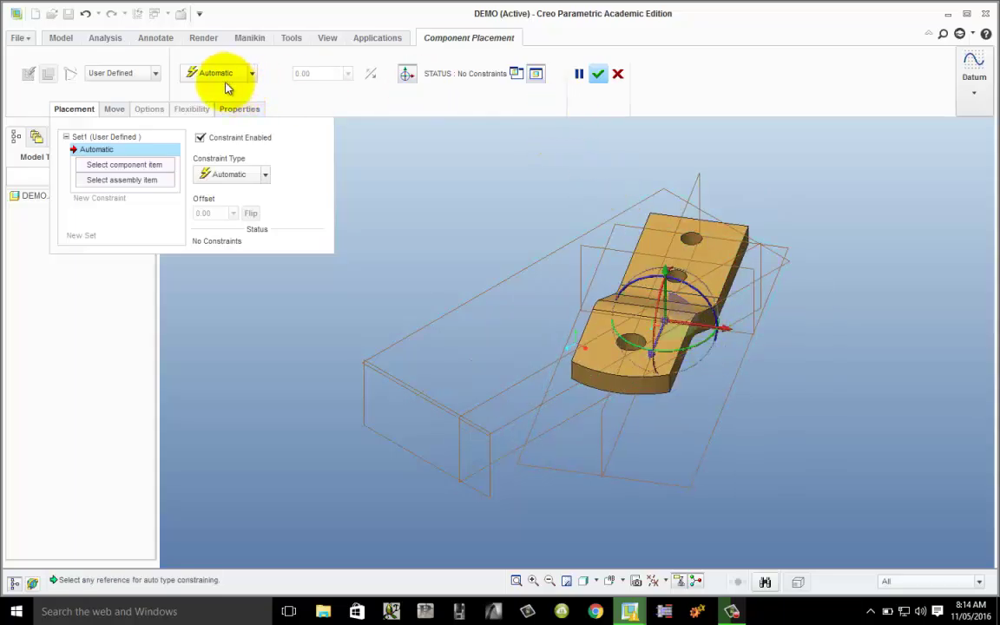
{"action": "left_click", "coordinate": [250, 73]}
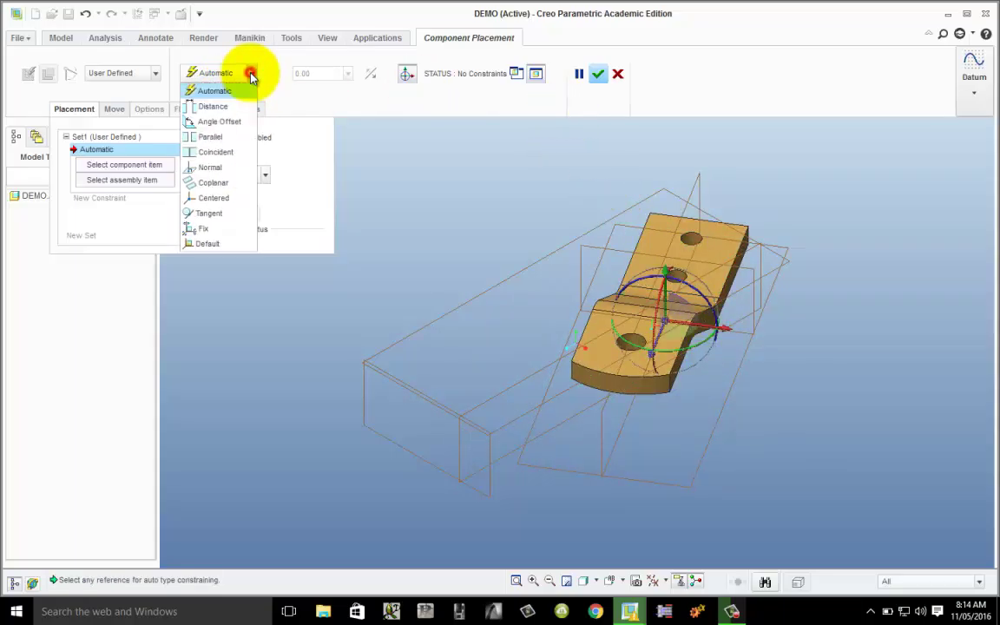
{"action": "left_click", "coordinate": [205, 228]}
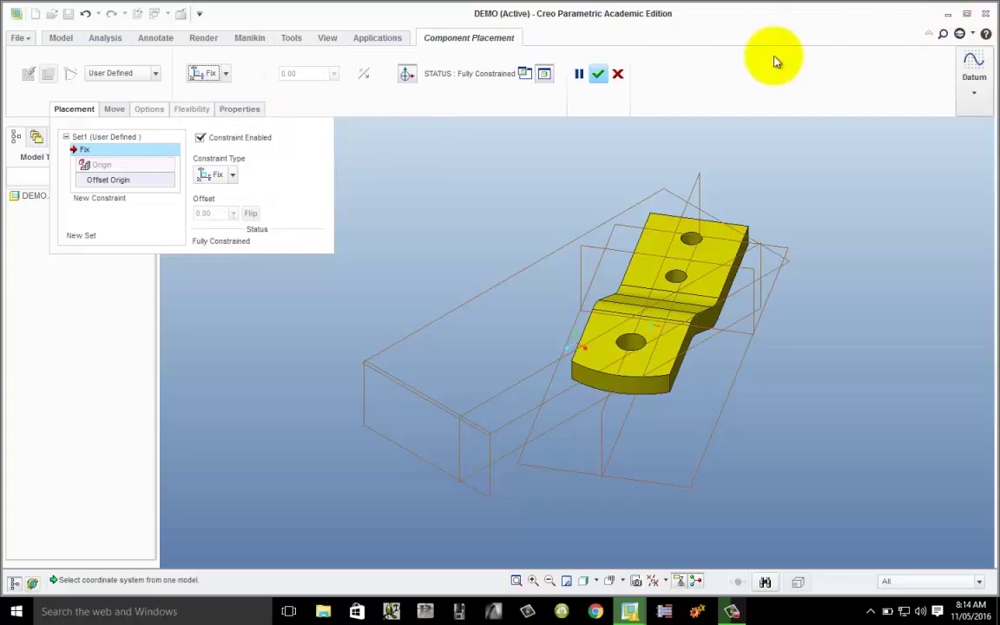
{"action": "left_click", "coordinate": [597, 74]}
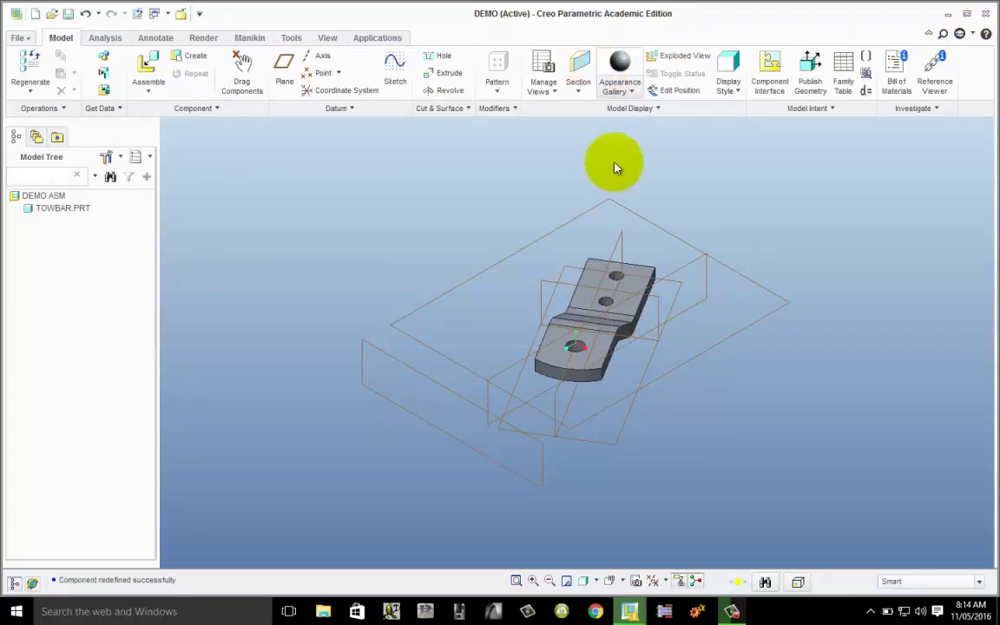
- Turn off the display of datum planes in the demo assembly
{"action": "middle_click_drag", "start_coordinate": [614, 168], "coordinate": [523, 280]}
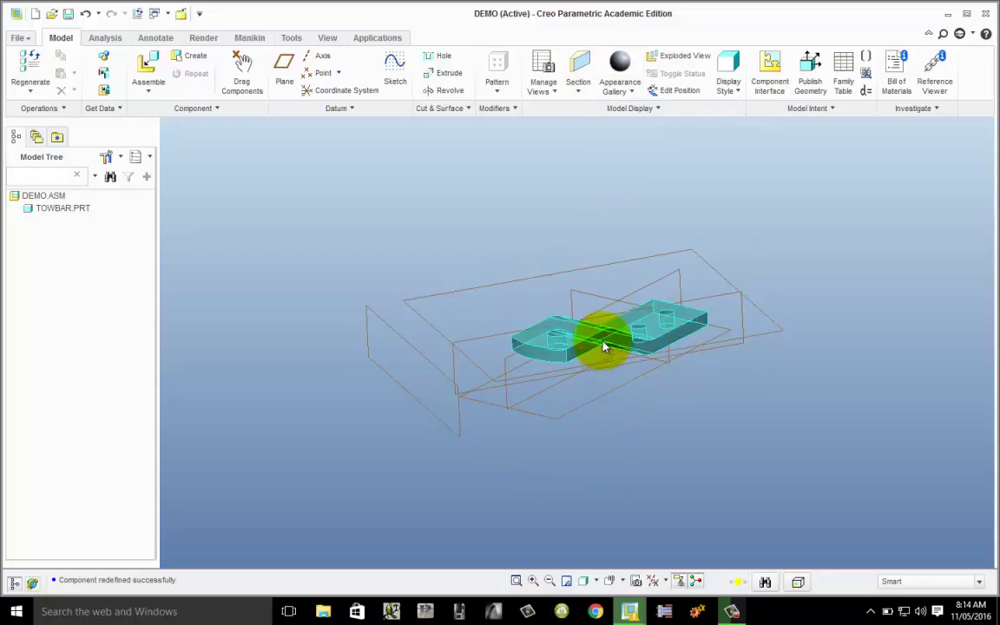
{"action": "left_click", "coordinate": [653, 582]}
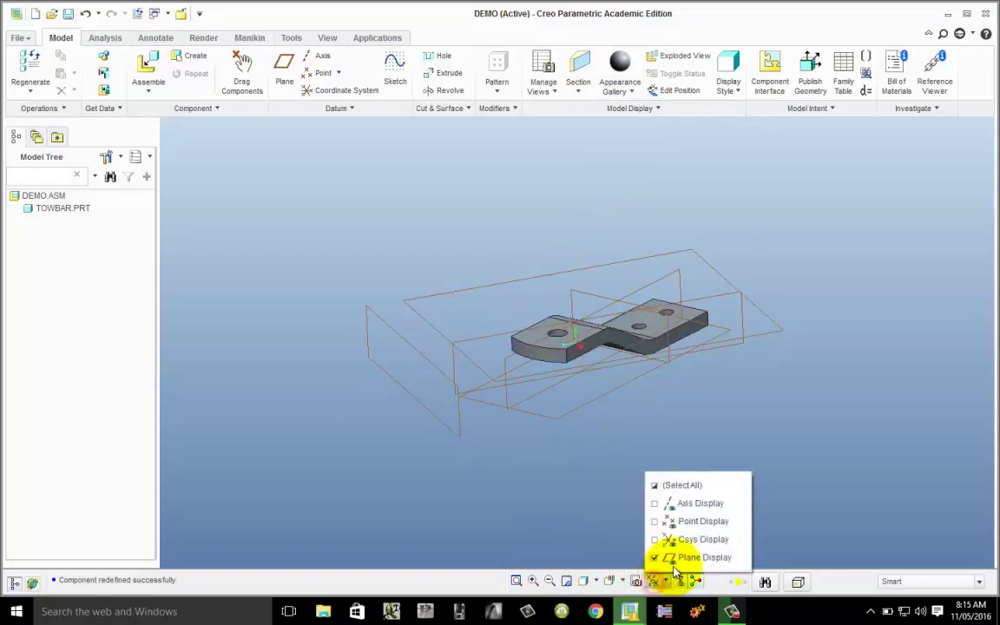
{"action": "left_click", "coordinate": [667, 557]}
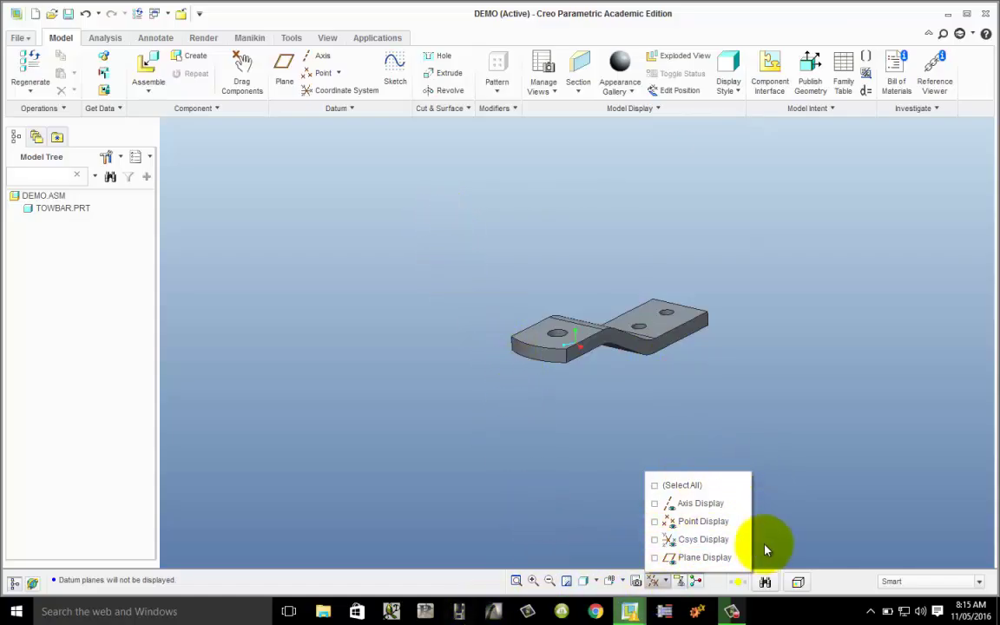
{"action": "left_click", "coordinate": [631, 522]}
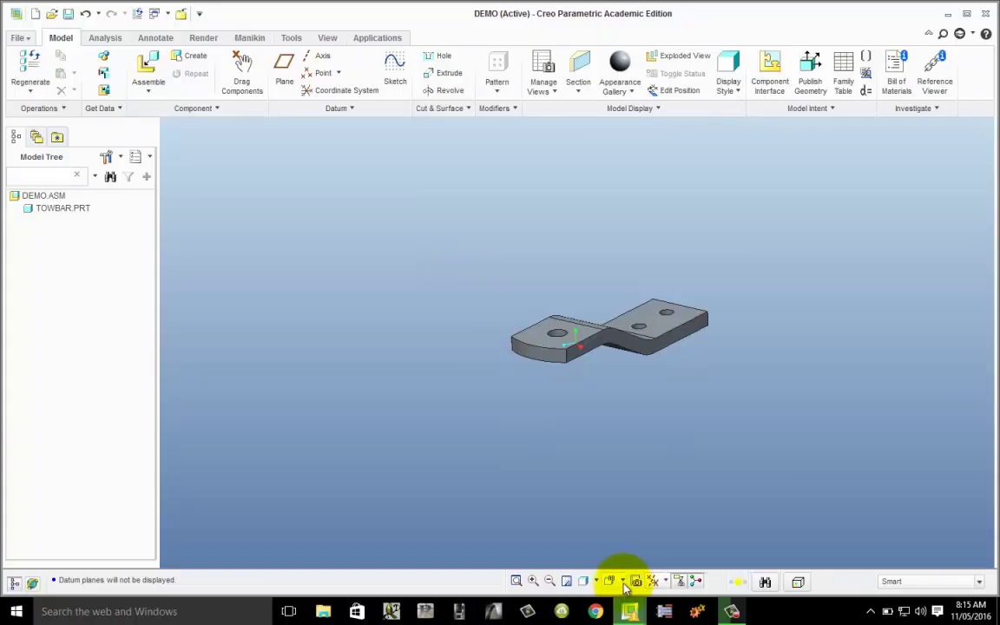
- Reorient the assembly by reference, with the towbar's long side face as Front and the flat face of its two-hole end as Top
{"action": "left_click", "coordinate": [623, 581]}
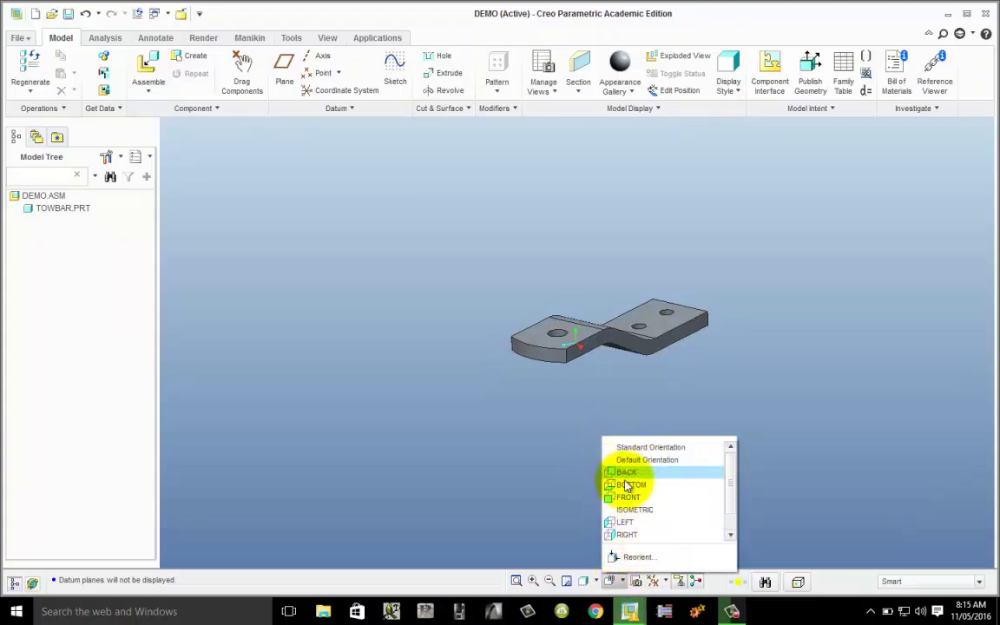
{"action": "left_click", "coordinate": [633, 557]}
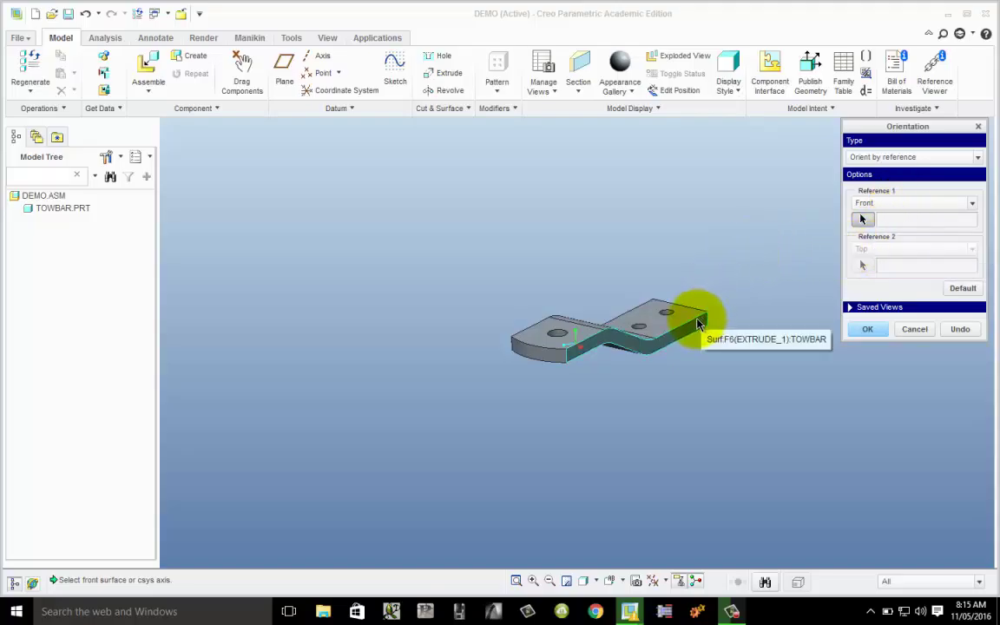
{"action": "left_click", "coordinate": [888, 207]}
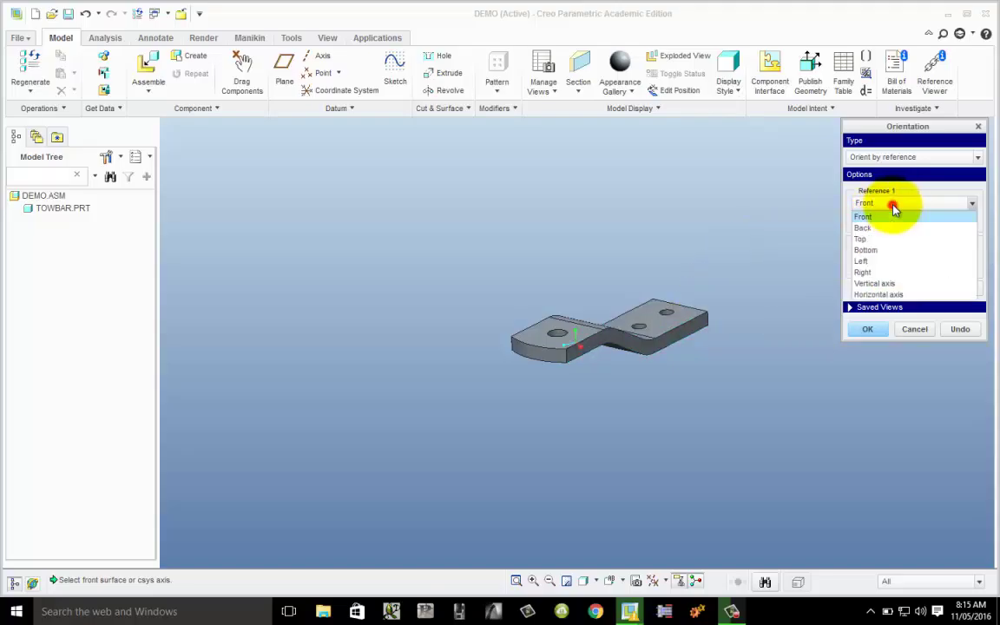
{"action": "left_click", "coordinate": [888, 214]}
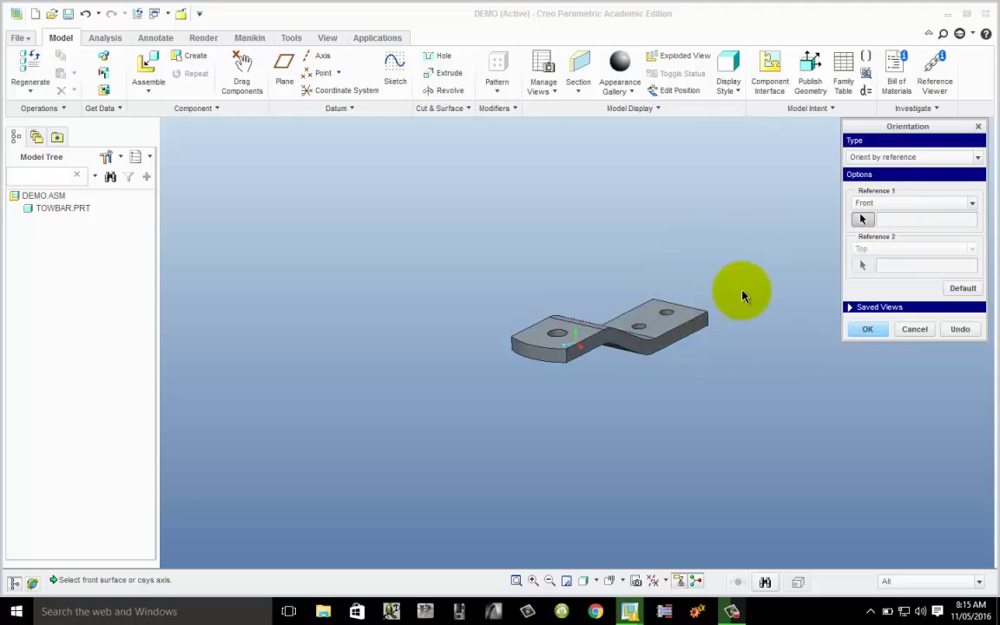
{"action": "left_click", "coordinate": [686, 338]}
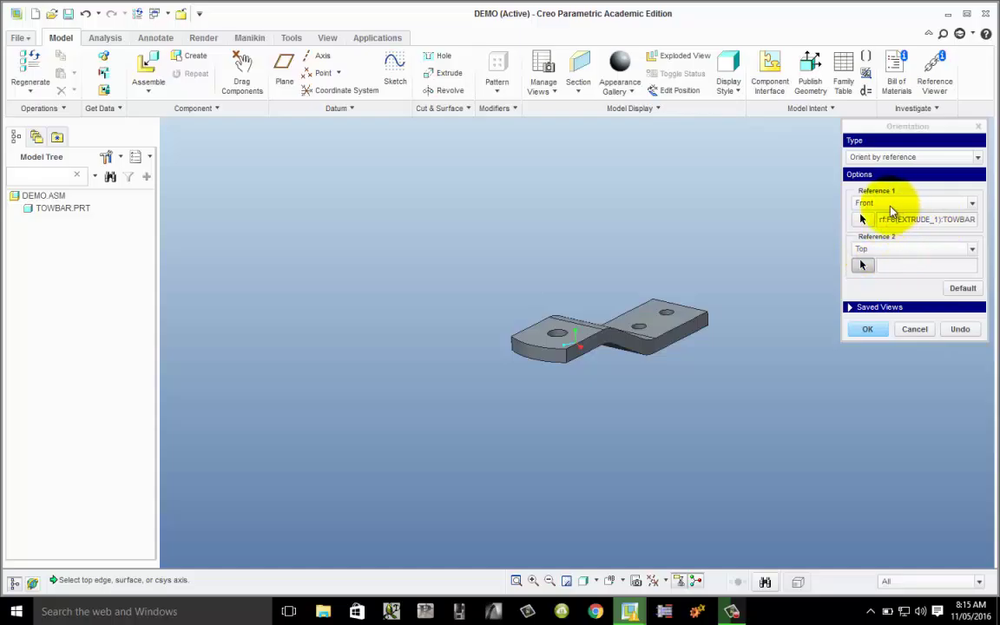
{"action": "left_click", "coordinate": [863, 267]}
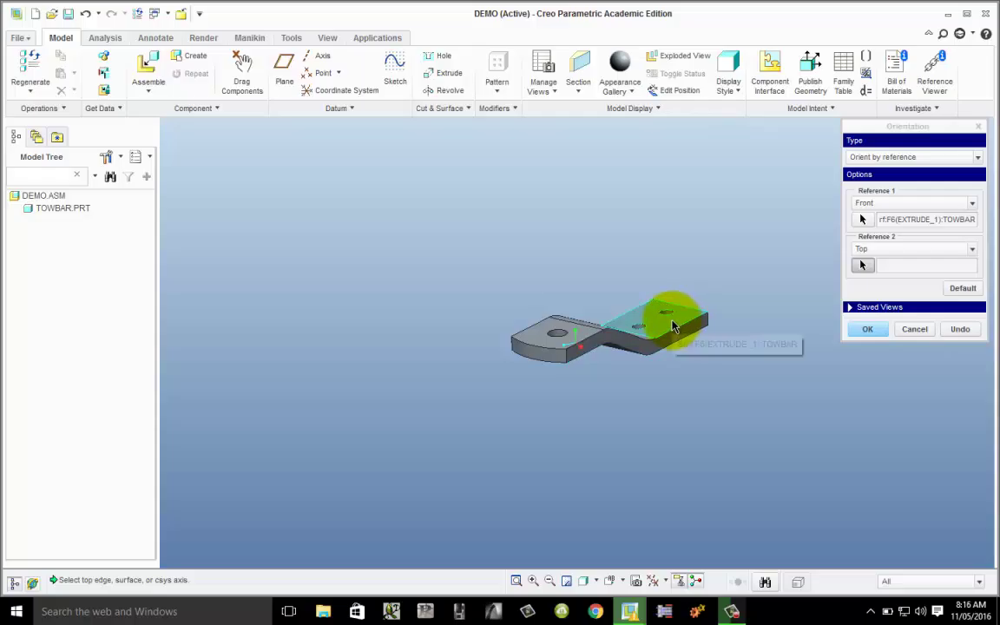
{"action": "left_click", "coordinate": [673, 326]}
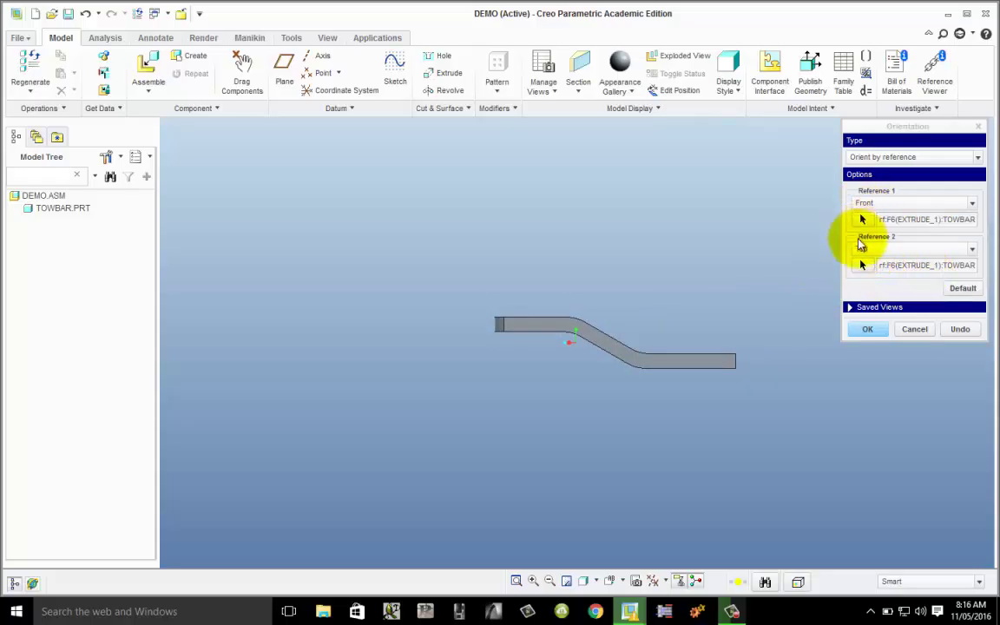
- Save the orientation as a view named "Front demo", and return the model to its default orientation
{"action": "left_click", "coordinate": [848, 307]}
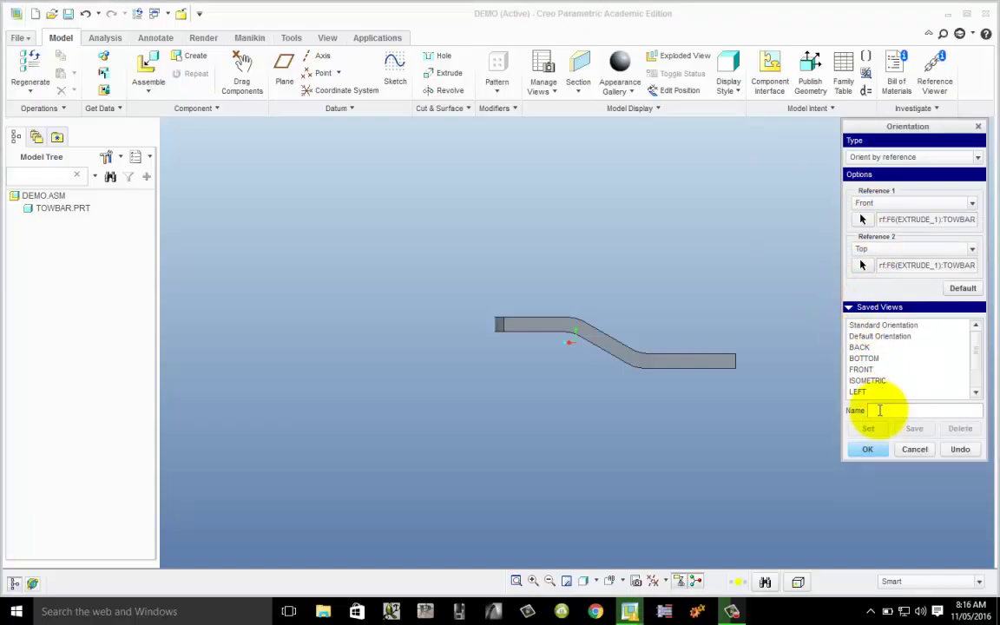
{"action": "left_click", "coordinate": [879, 410]}
{"action": "type", "text": "Front demo"}
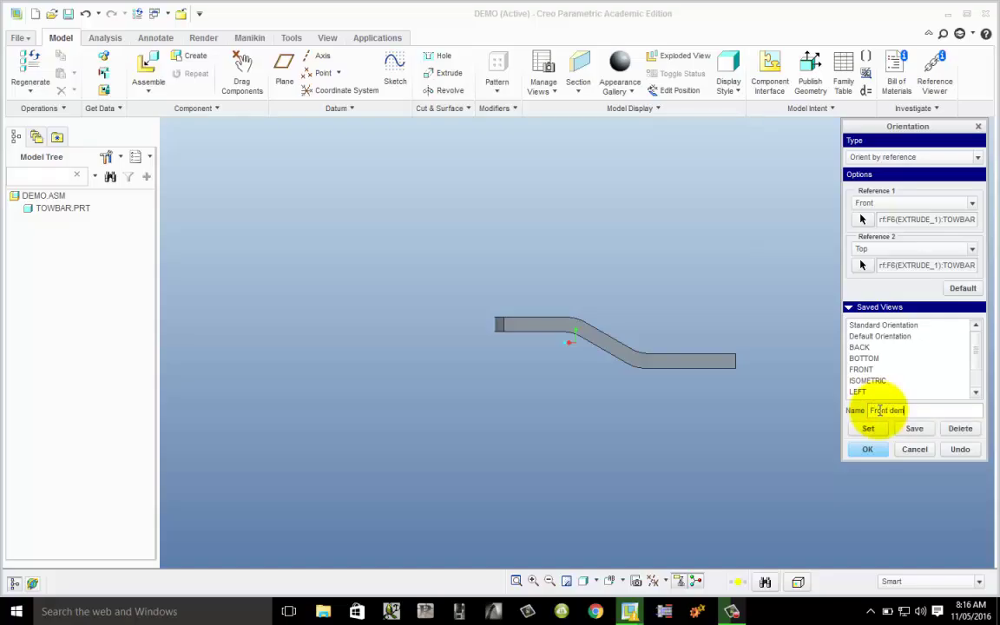
{"action": "left_click", "coordinate": [919, 430]}
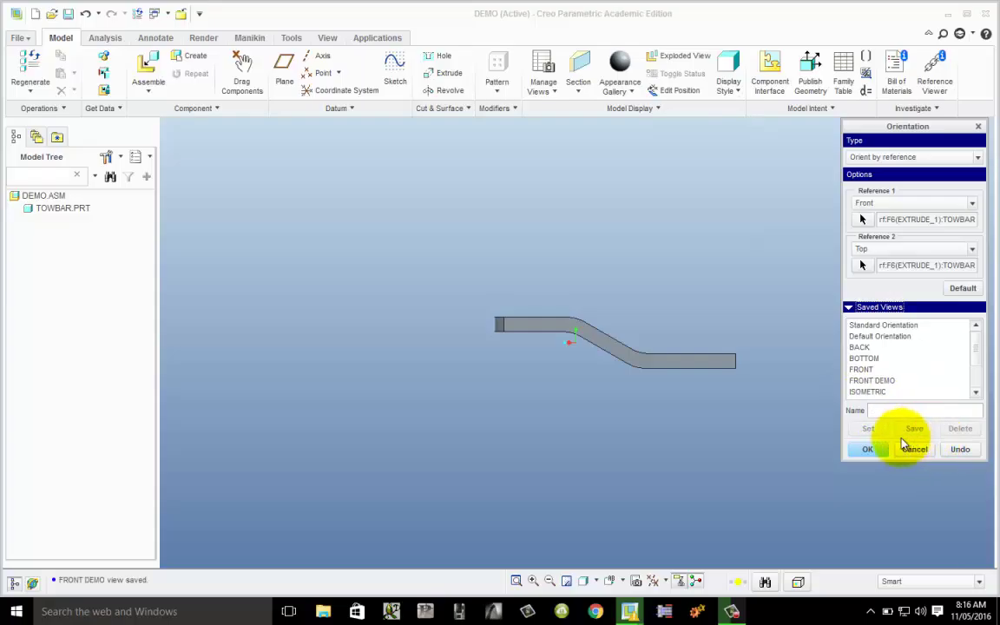
{"action": "left_click", "coordinate": [859, 453]}
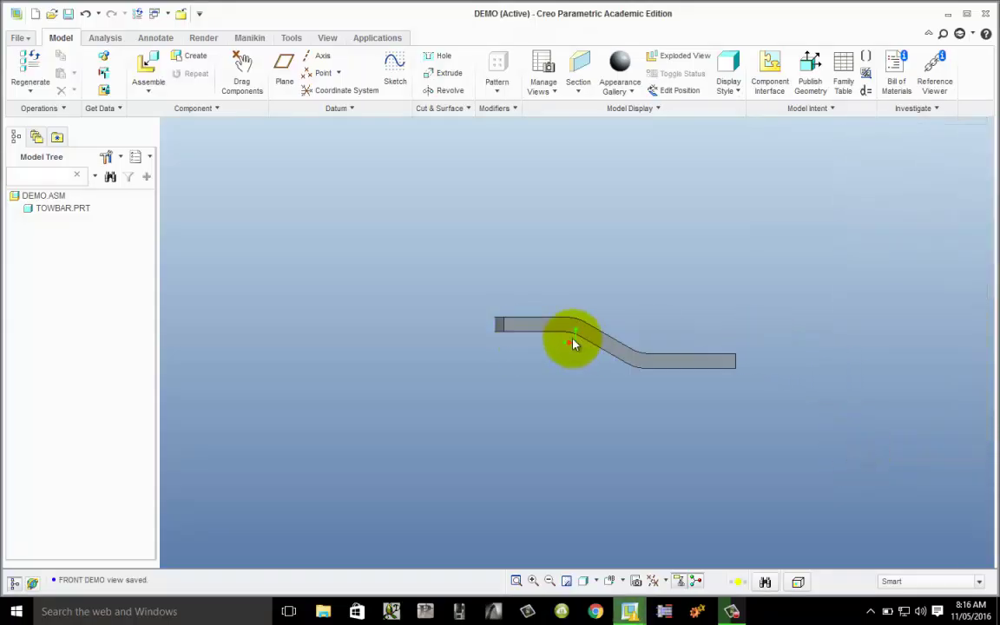
{"action": "key", "text": "ctrl+d"}
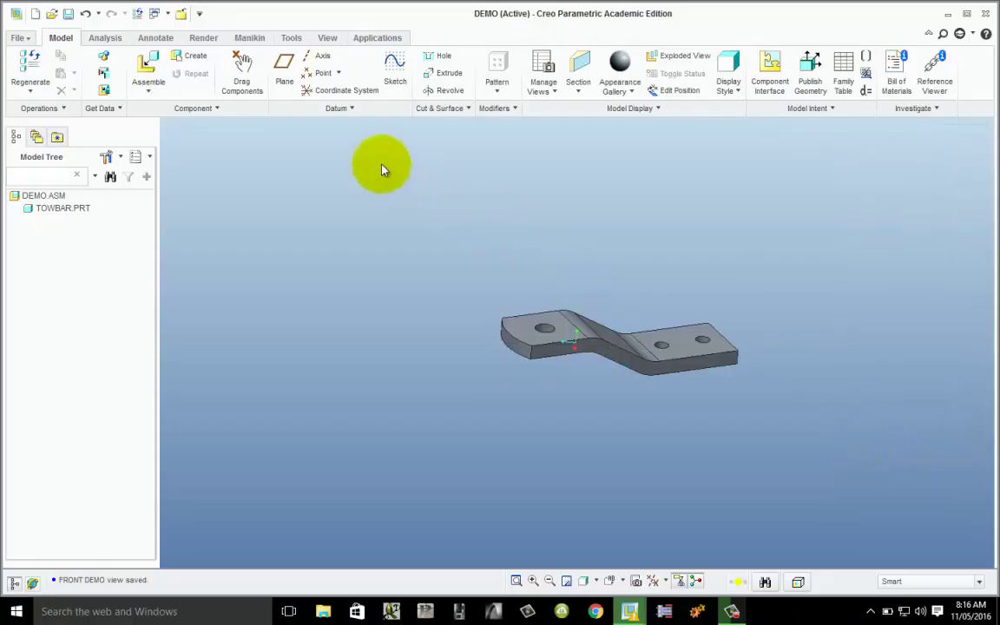
- Switch to the DEMO.DRW drawing window
{"action": "left_click", "coordinate": [156, 14]}
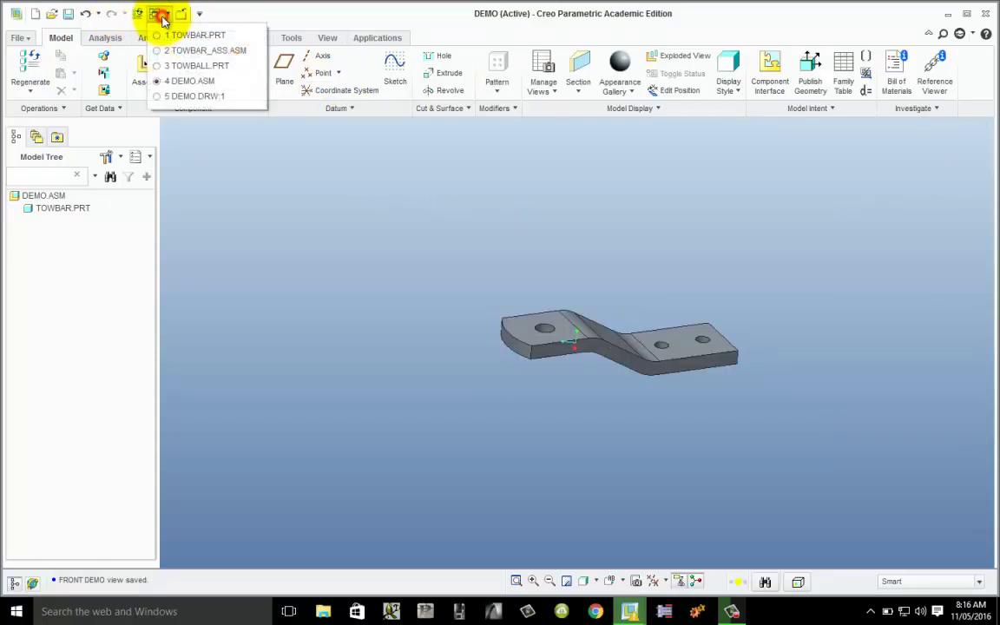
{"action": "left_click", "coordinate": [194, 96]}
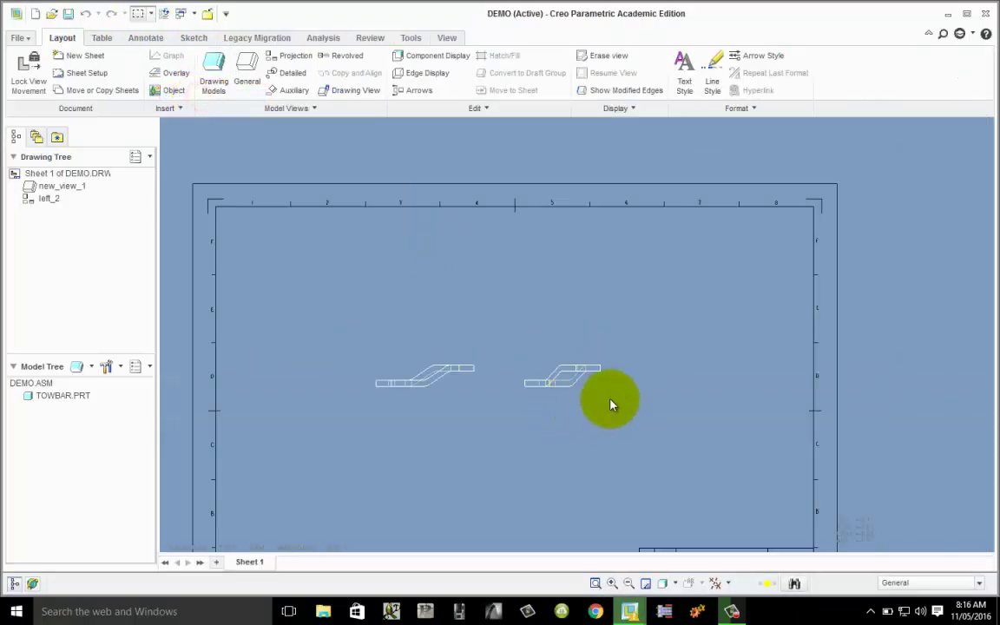
{"action": "scroll", "coordinate": [543, 417], "scroll_direction": "down", "scroll_amount": 4}
{"action": "scroll", "coordinate": [546, 415], "scroll_direction": "up", "scroll_amount": 5}
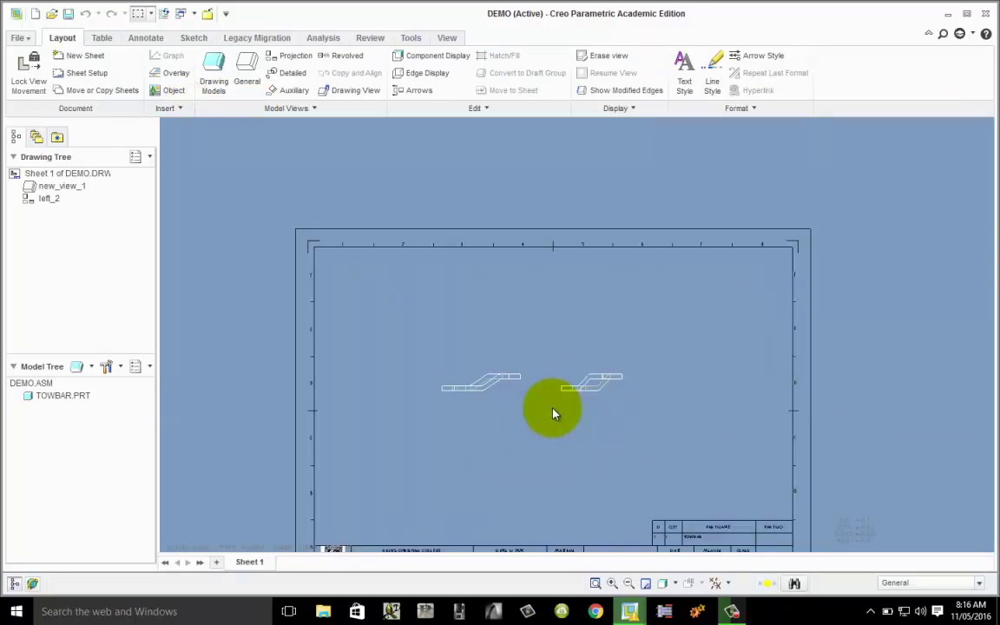
{"action": "scroll", "coordinate": [553, 414], "scroll_direction": "up", "scroll_amount": 2}
{"action": "mouse_move", "coordinate": [552, 407]}
{"action": "middle_mouse_down"}
{"action": "mouse_move", "coordinate": [547, 335]}
{"action": "mouse_move", "coordinate": [549, 342]}
{"action": "middle_mouse_up"}
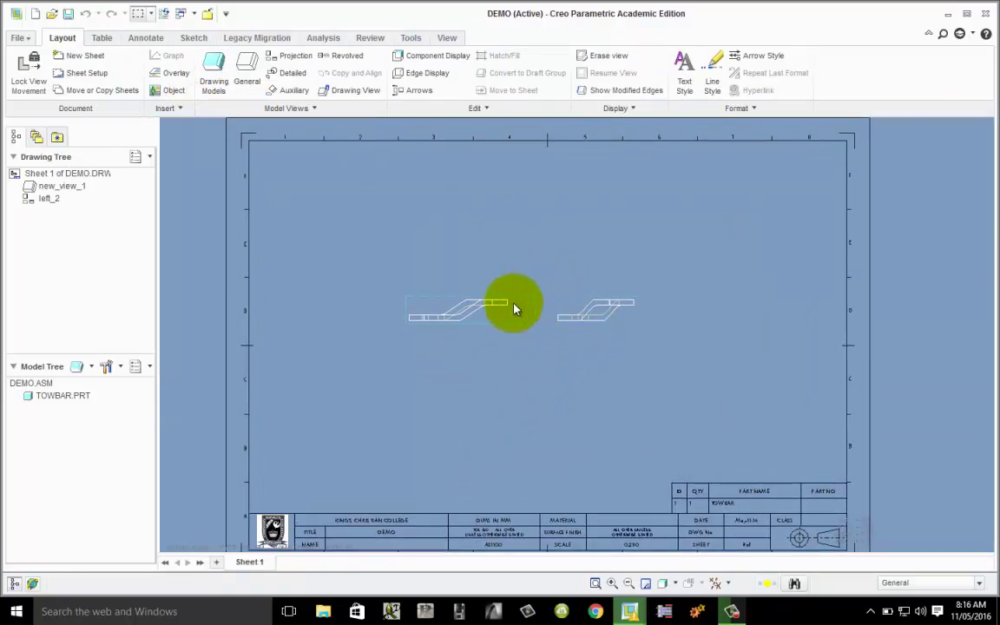
- Examine the left projection view's properties for an orientation setting, covering its type, visible area, scale, states, display and origin, without changing anything
{"action": "double_click", "coordinate": [474, 330]}
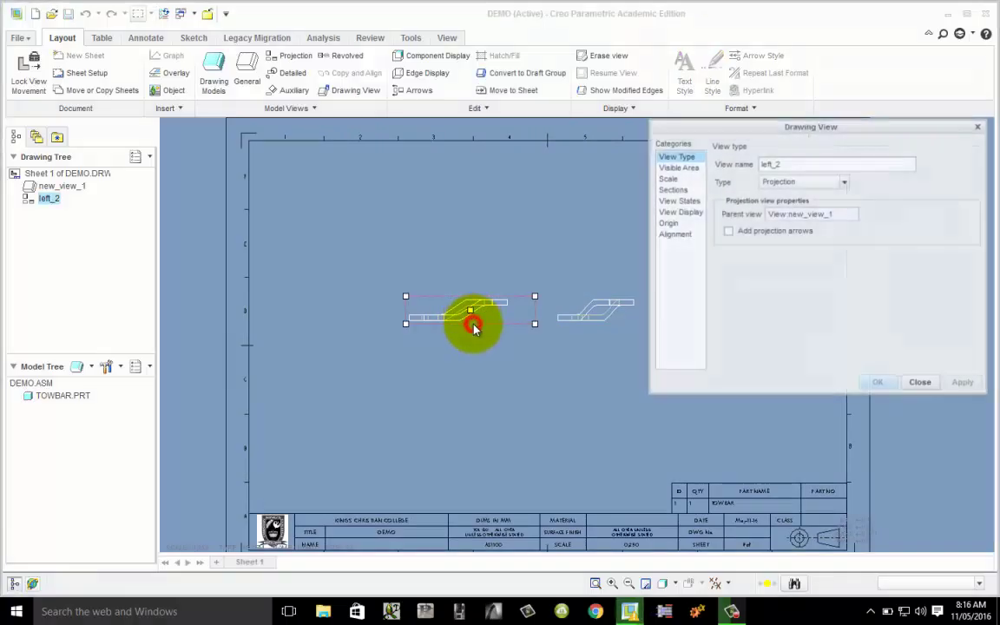
{"action": "left_click", "coordinate": [681, 213]}
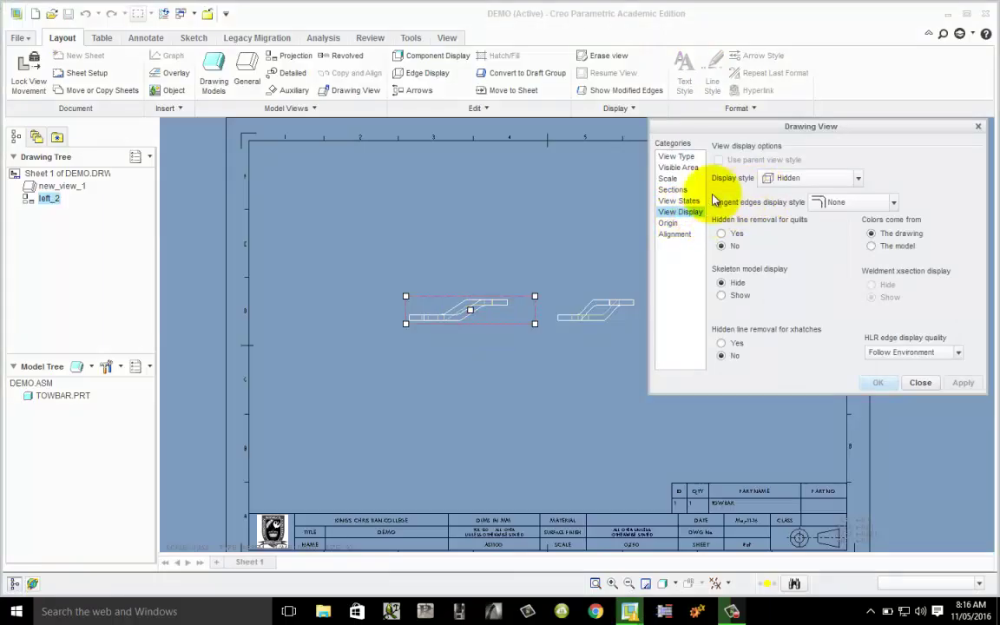
{"action": "left_click", "coordinate": [686, 202]}
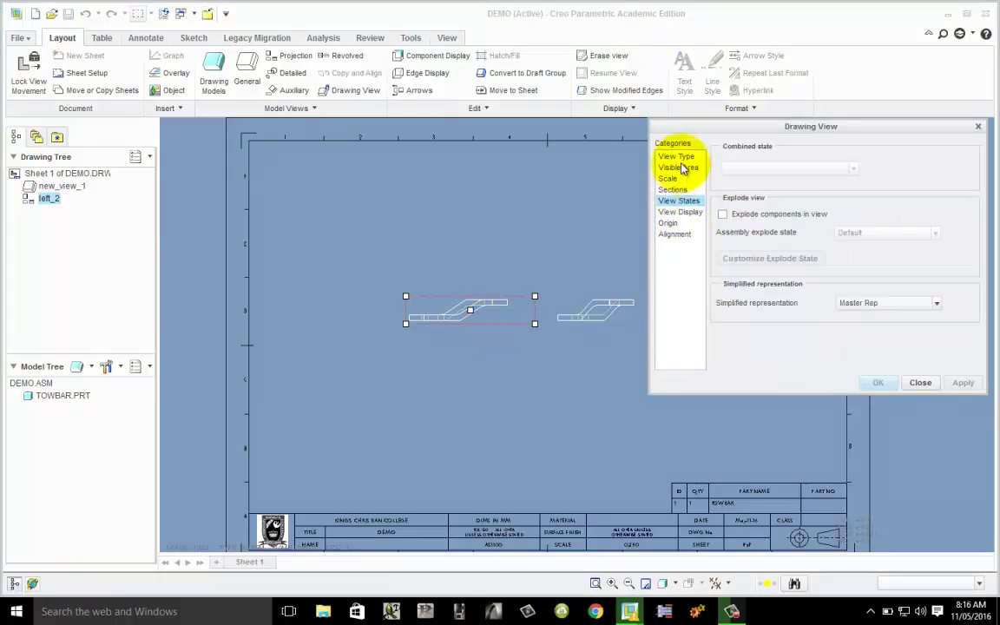
{"action": "left_click", "coordinate": [682, 158]}
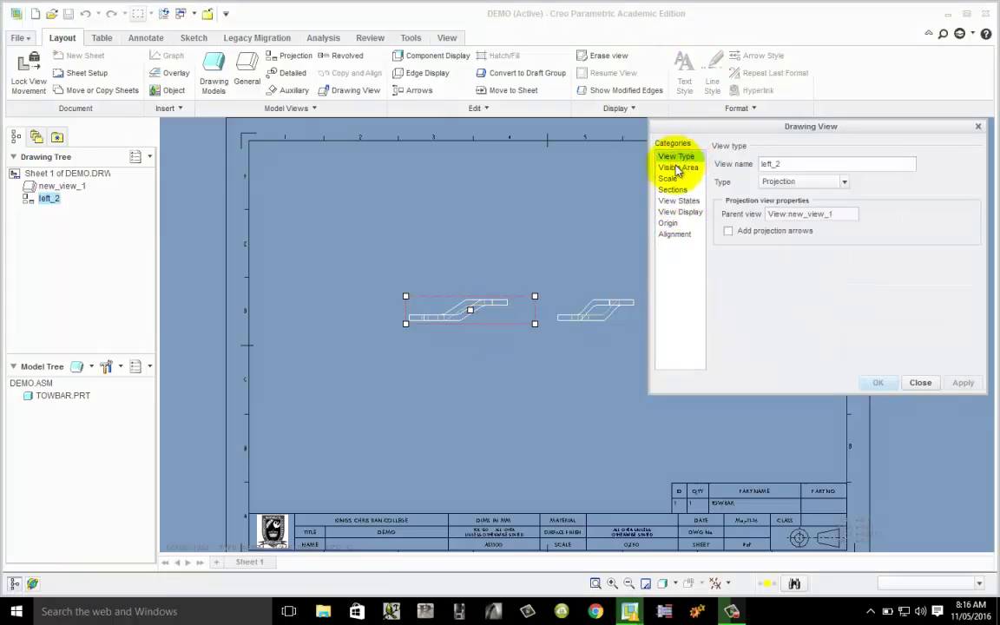
{"action": "left_click", "coordinate": [676, 167]}
{"action": "left_click", "coordinate": [668, 179]}
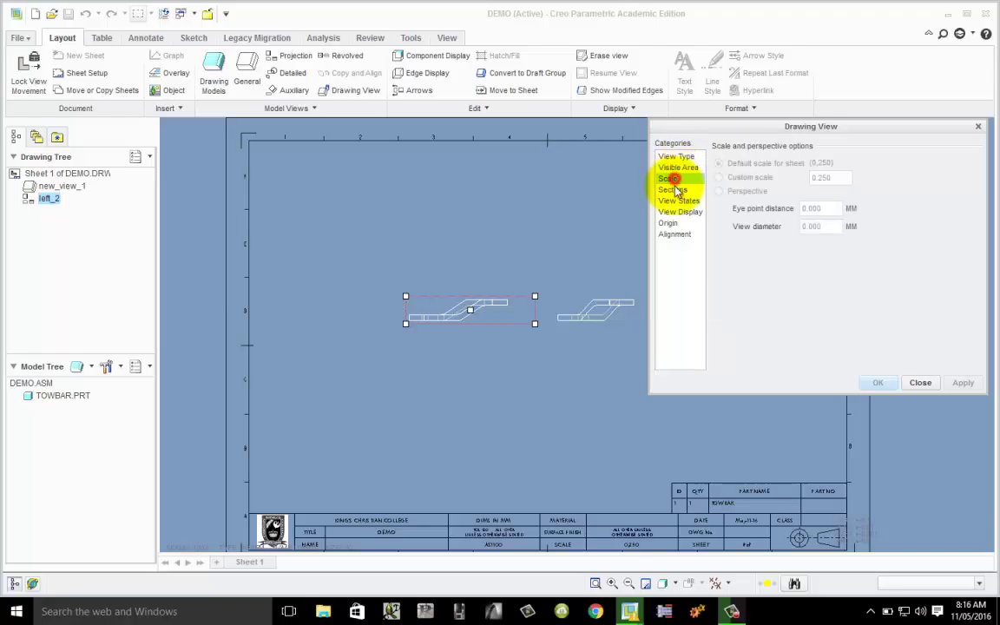
{"action": "left_click", "coordinate": [679, 201]}
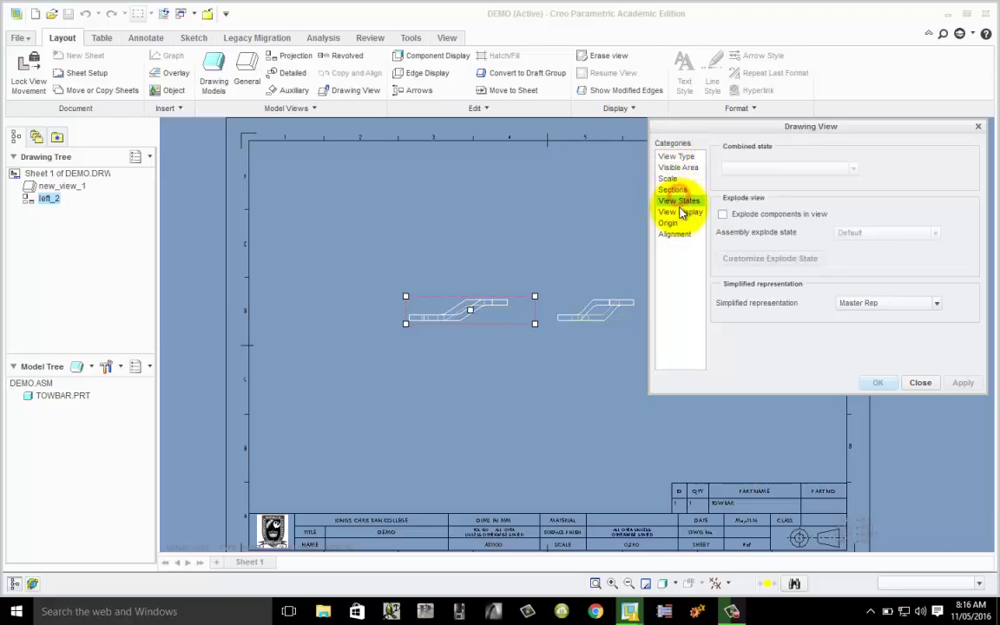
{"action": "left_click", "coordinate": [680, 213]}
{"action": "left_click", "coordinate": [668, 223]}
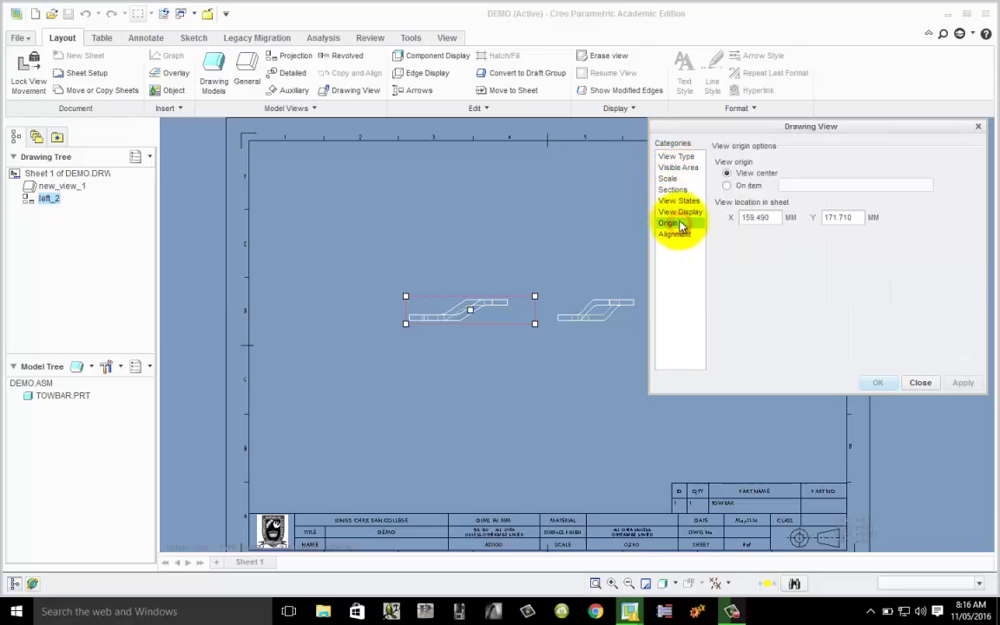
{"action": "left_click", "coordinate": [678, 157]}
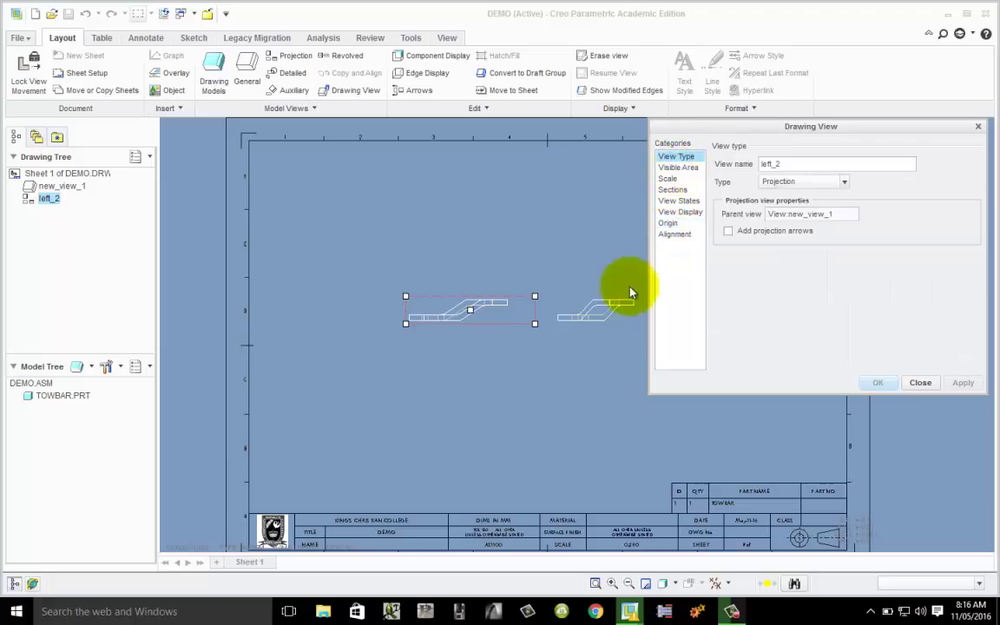
{"action": "left_click", "coordinate": [598, 309]}
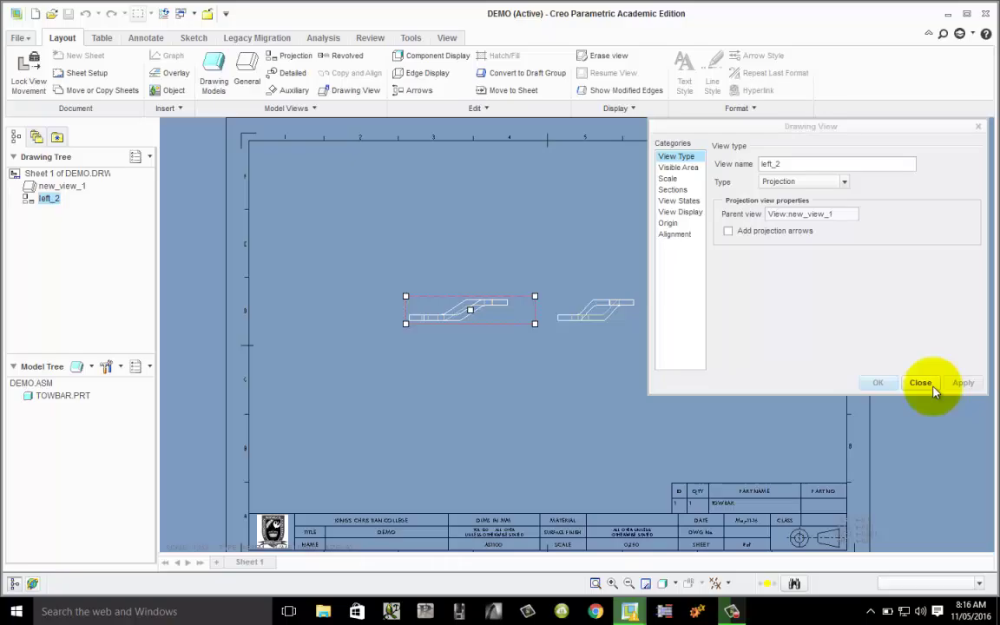
{"action": "left_click", "coordinate": [919, 383]}
- Set the general view new_view_1 to the FRONT DEMO model orientation, accepting the change to its child view
{"action": "double_click", "coordinate": [595, 309]}
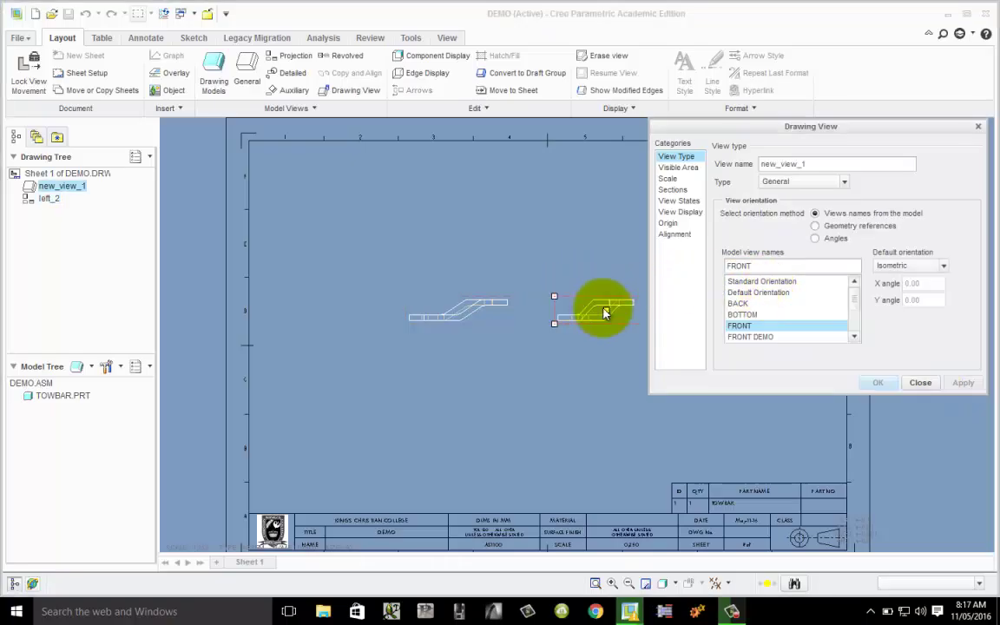
{"action": "left_click", "coordinate": [762, 338]}
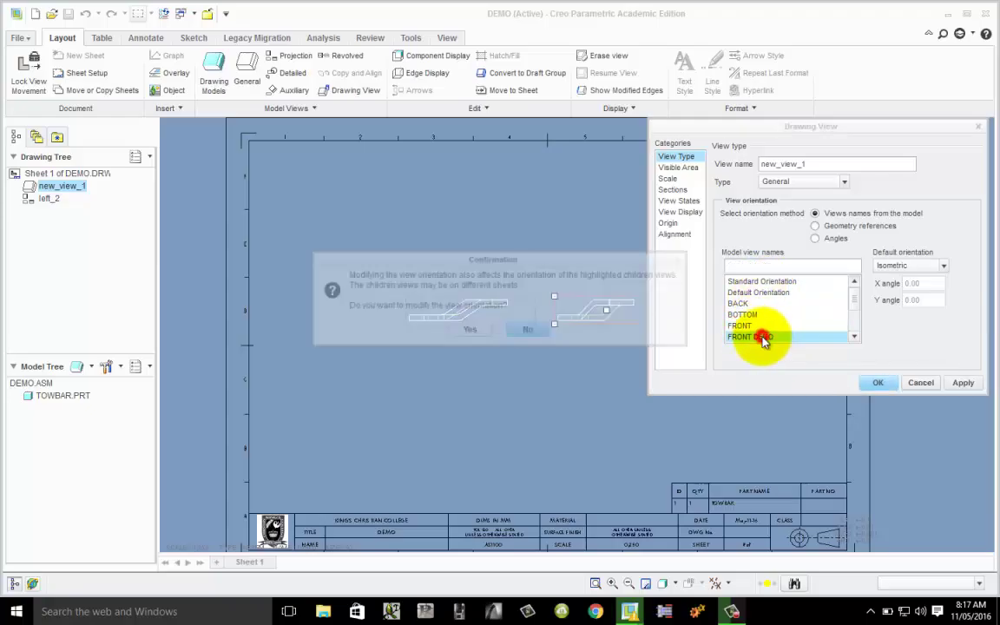
{"action": "left_click", "coordinate": [468, 329]}
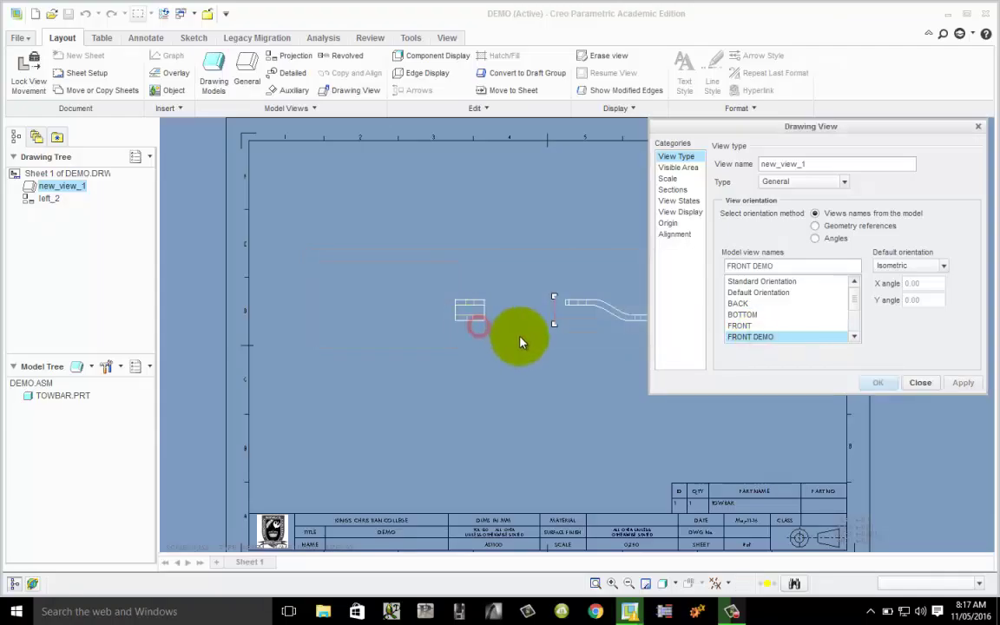
{"action": "scroll", "coordinate": [475, 334], "scroll_direction": "down", "scroll_amount": 2}
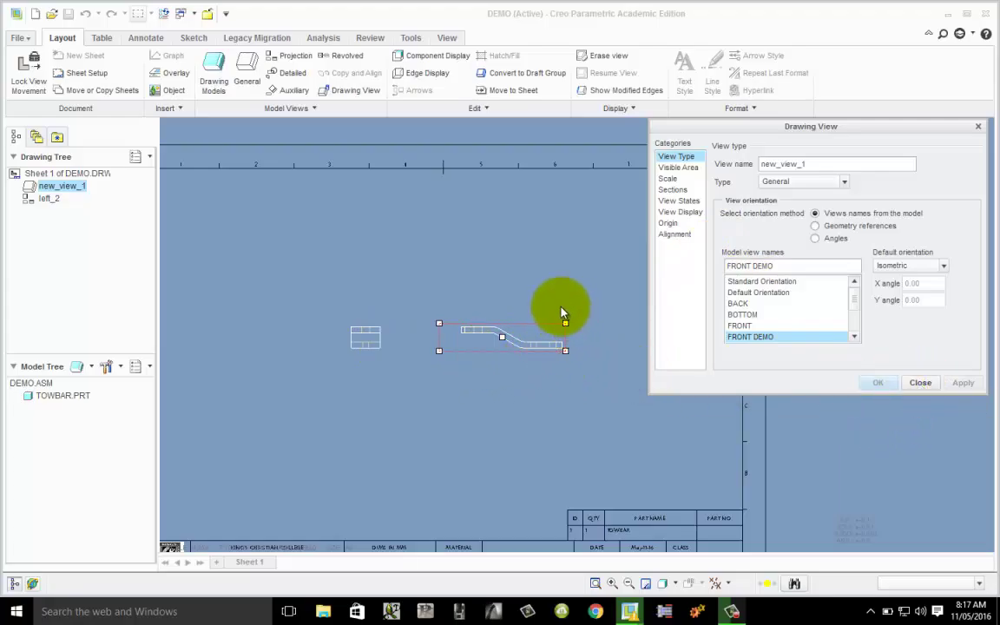
{"action": "left_click", "coordinate": [923, 382]}
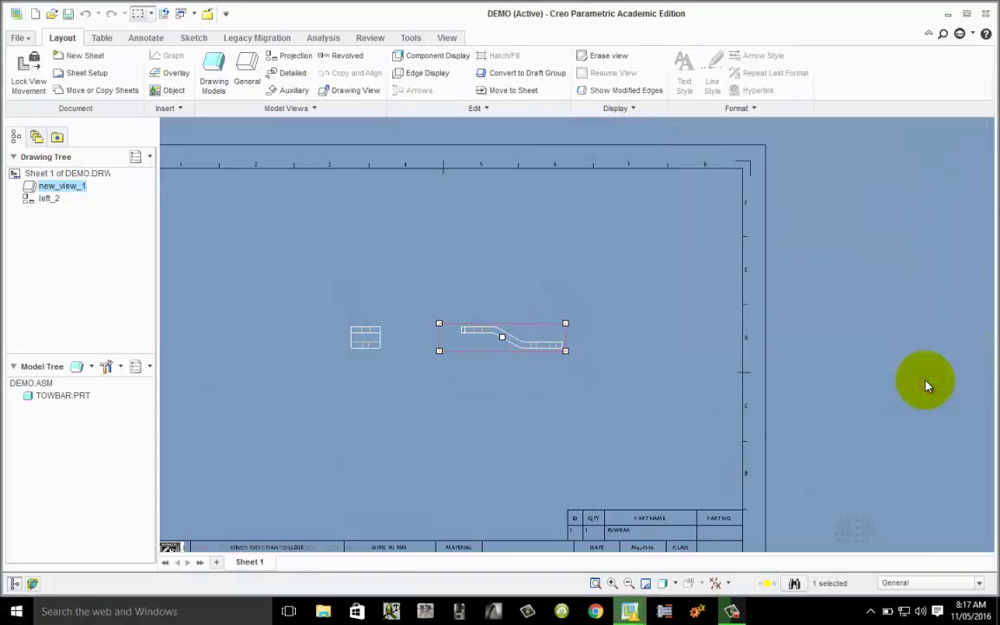